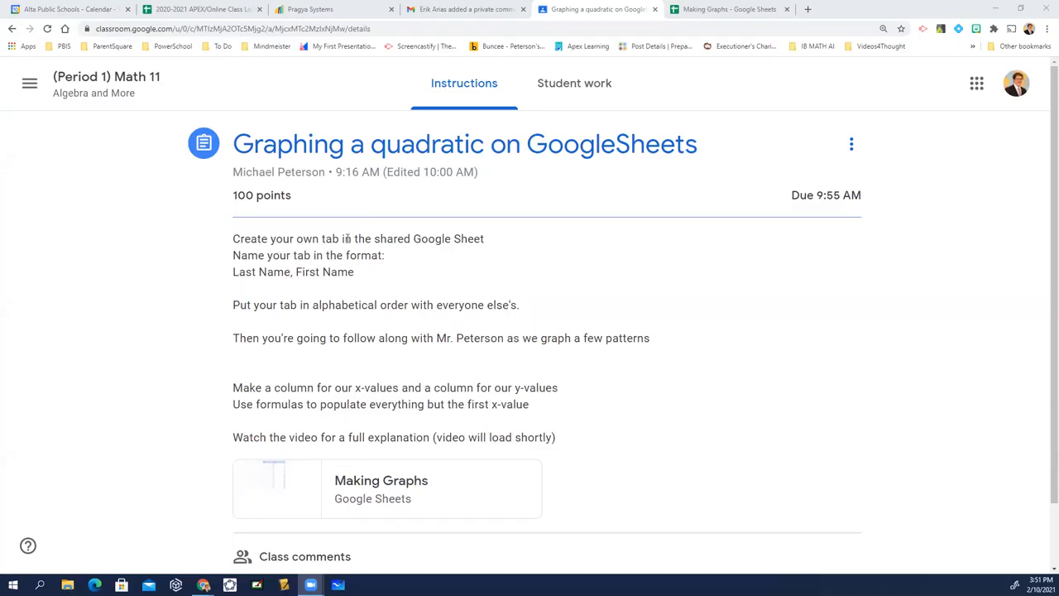
Switch to the Making Graphs spreadsheet and add a new blank sheet.
click(716, 8)
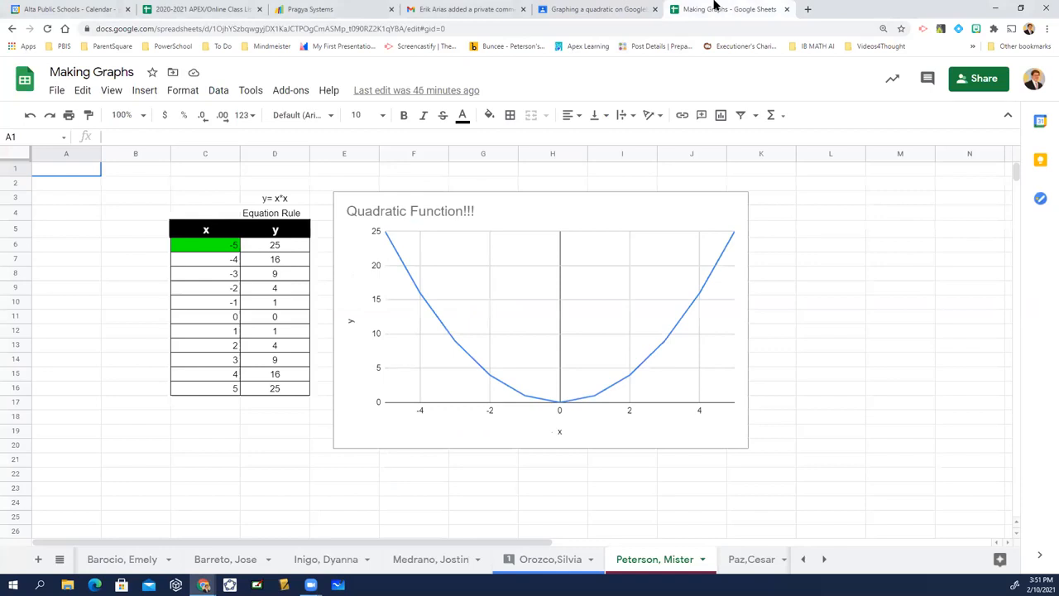
click(237, 432)
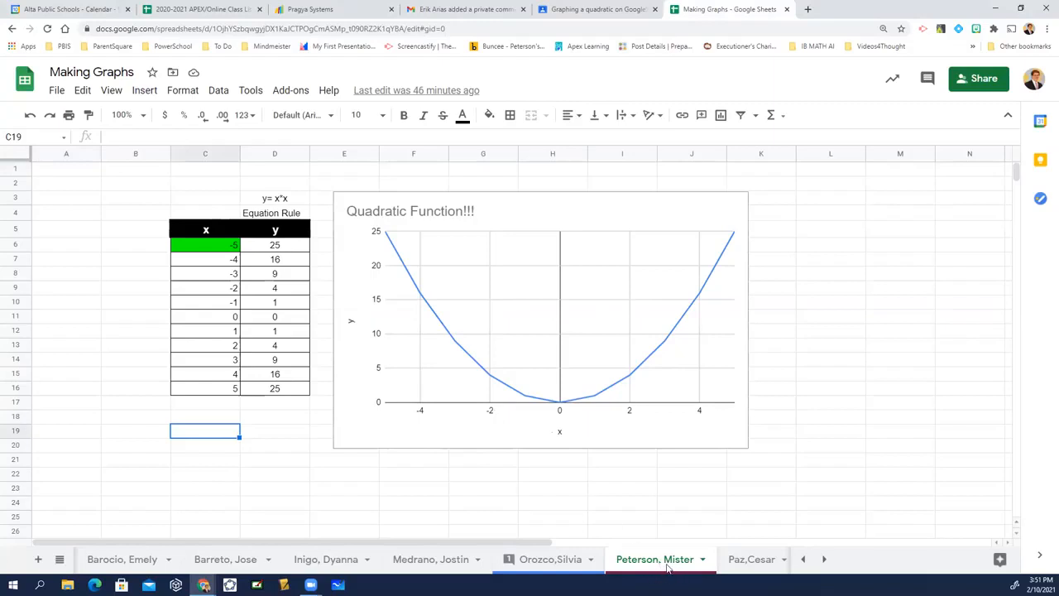
click(39, 561)
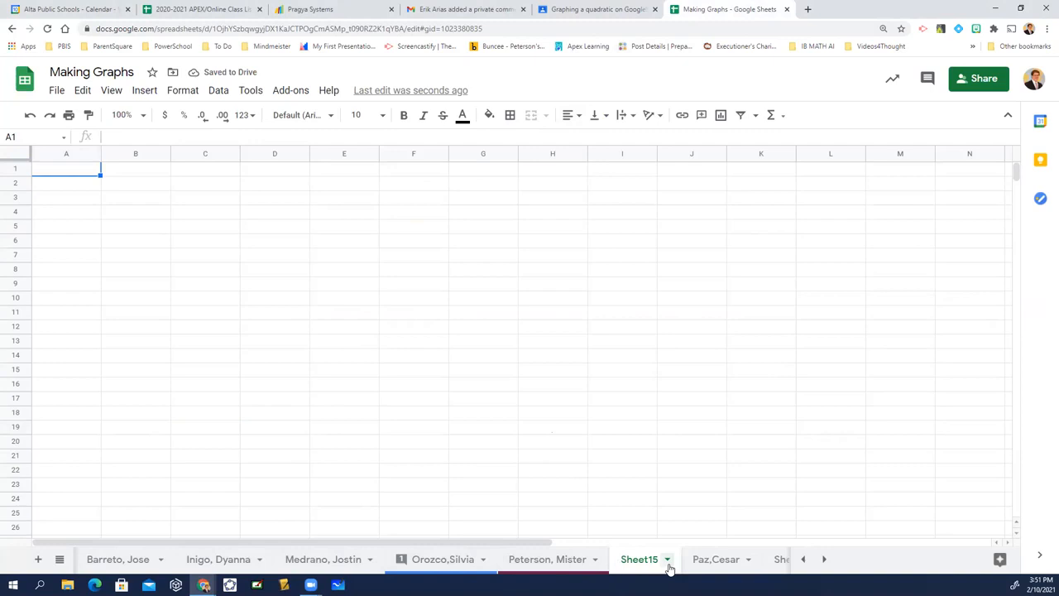
Rename the new sheet as "LastName, FirstName".
click(667, 560)
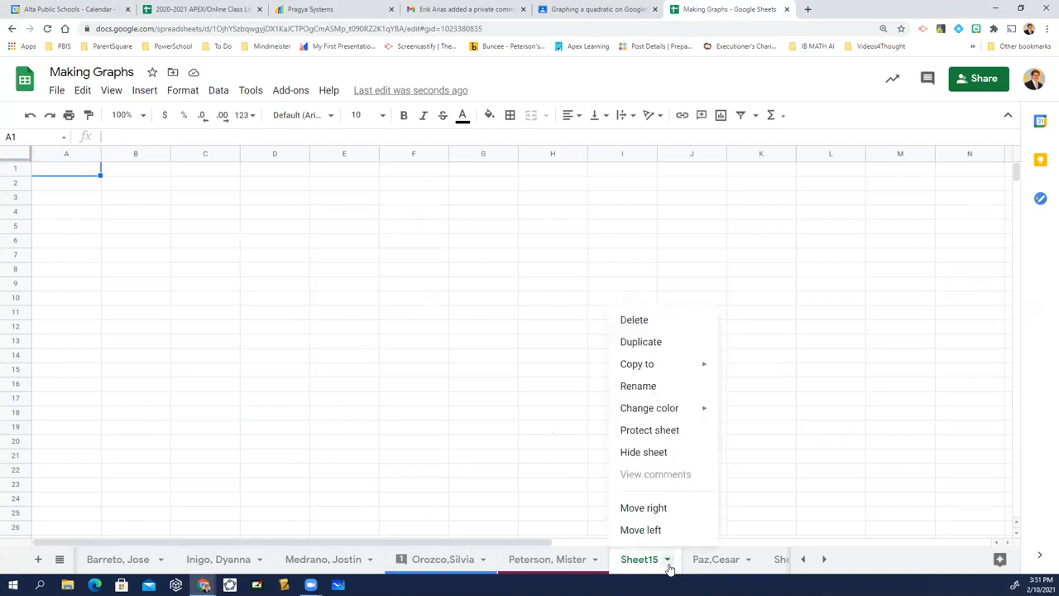
click(656, 388)
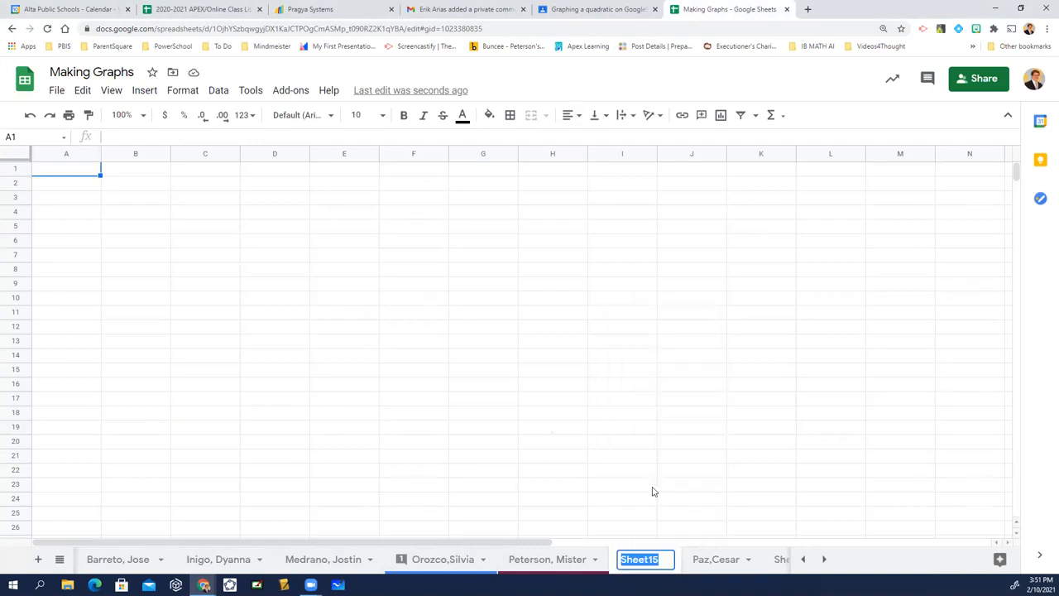
text(Last)
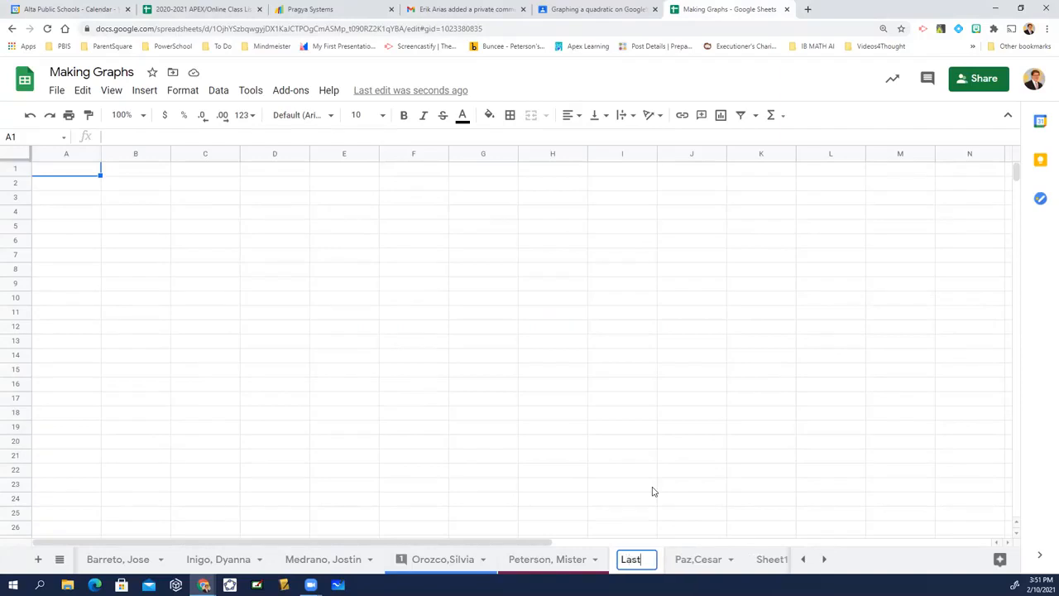
text(Name, Firsta)
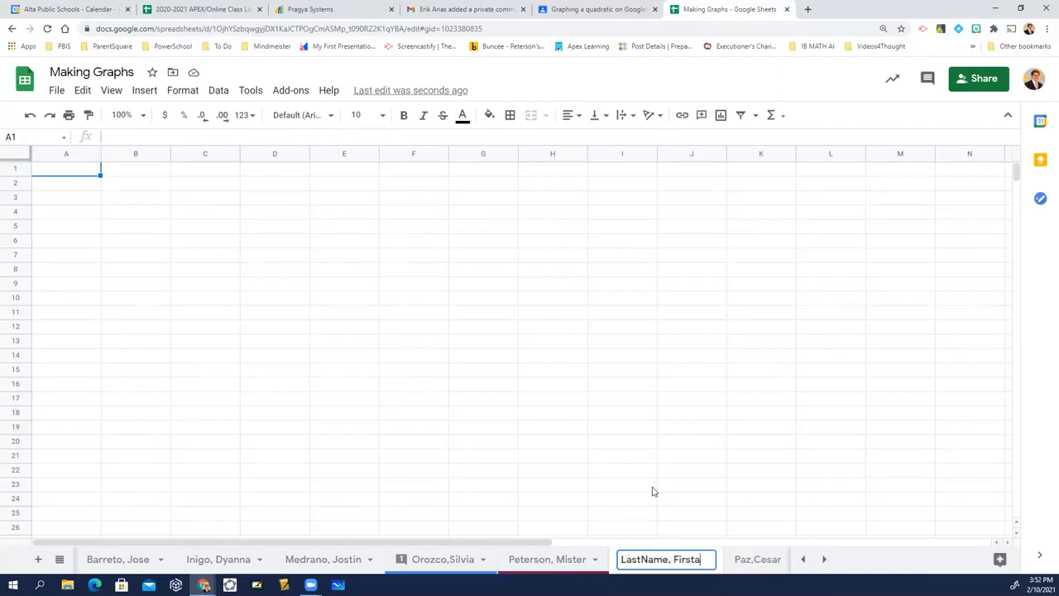
key(BackSpace)
text(Name)
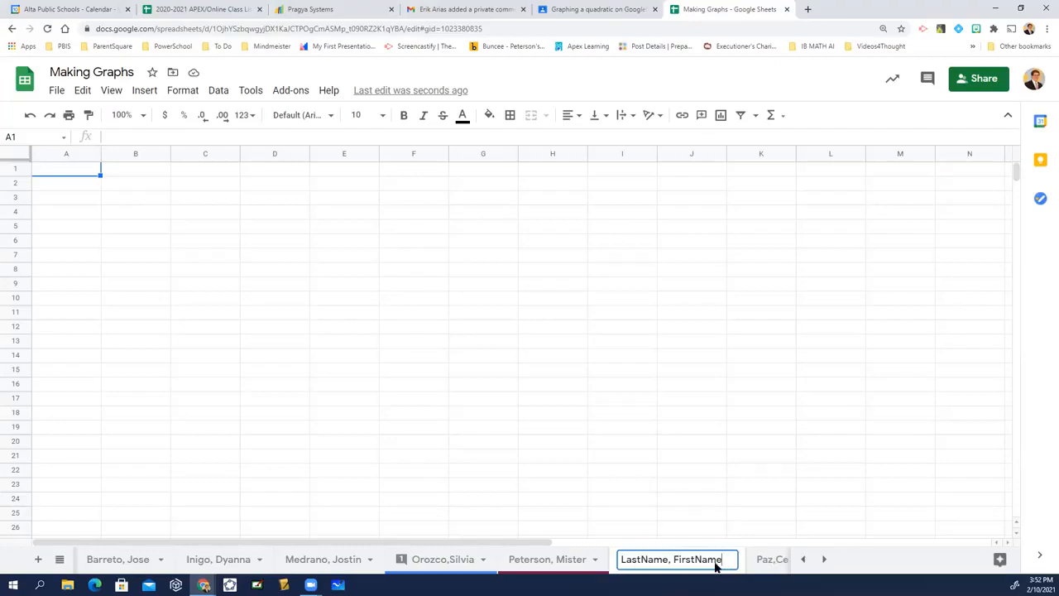
click(153, 276)
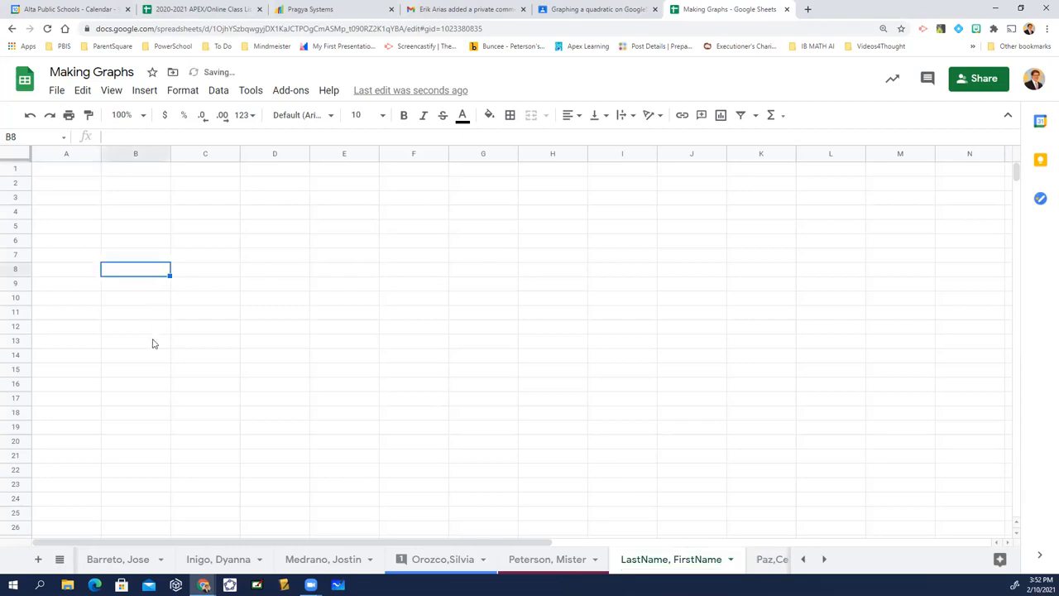
Enter the column headers x in cell B5 and y in cell C5.
key(Up)
key(Up)
key(Up)
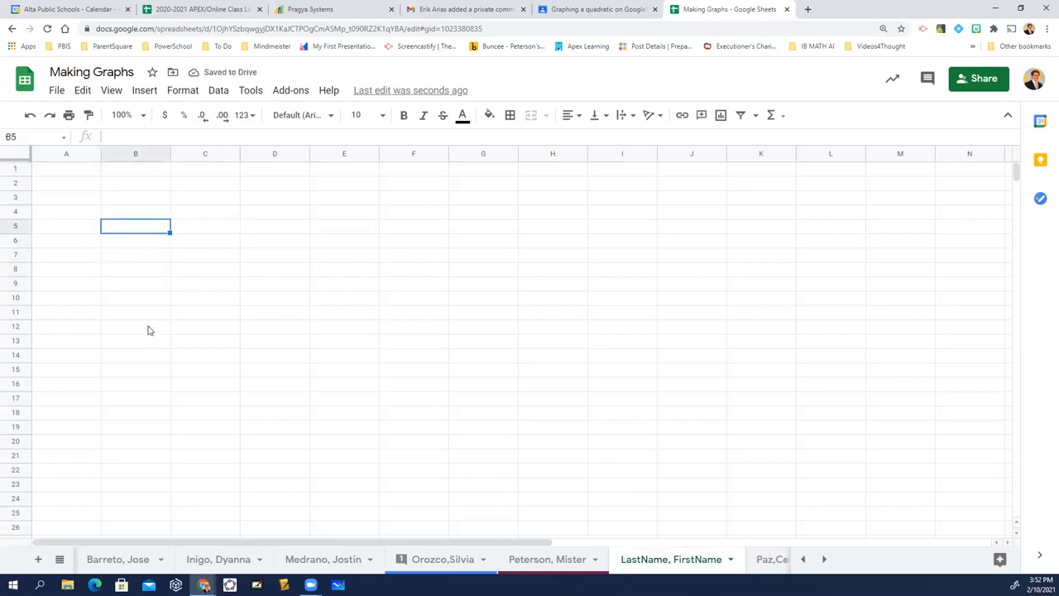
text(x)
key(Tab)
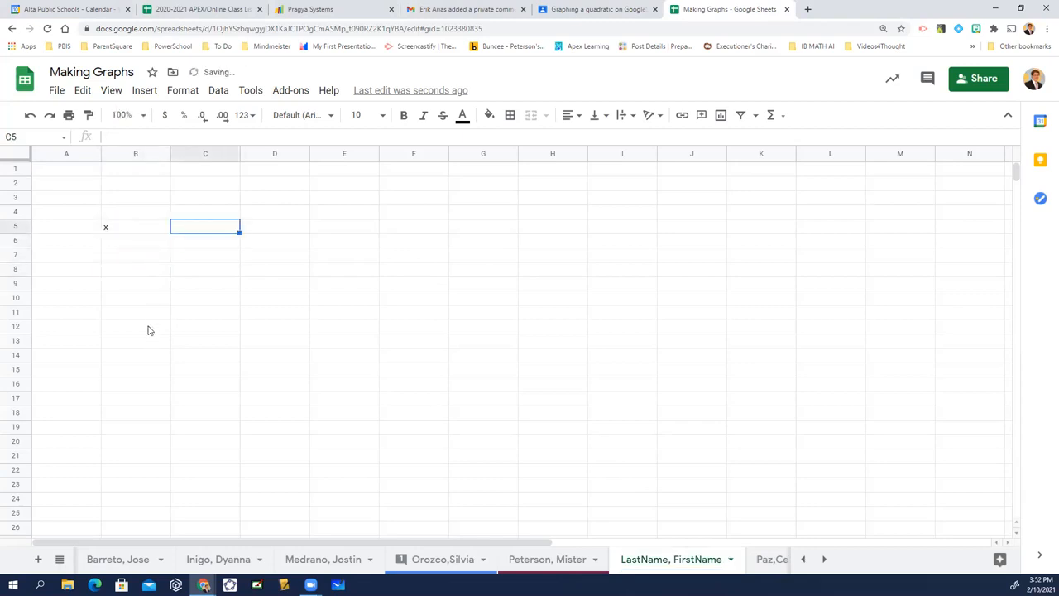
text(y)
key(Left)
key(shift+Right)
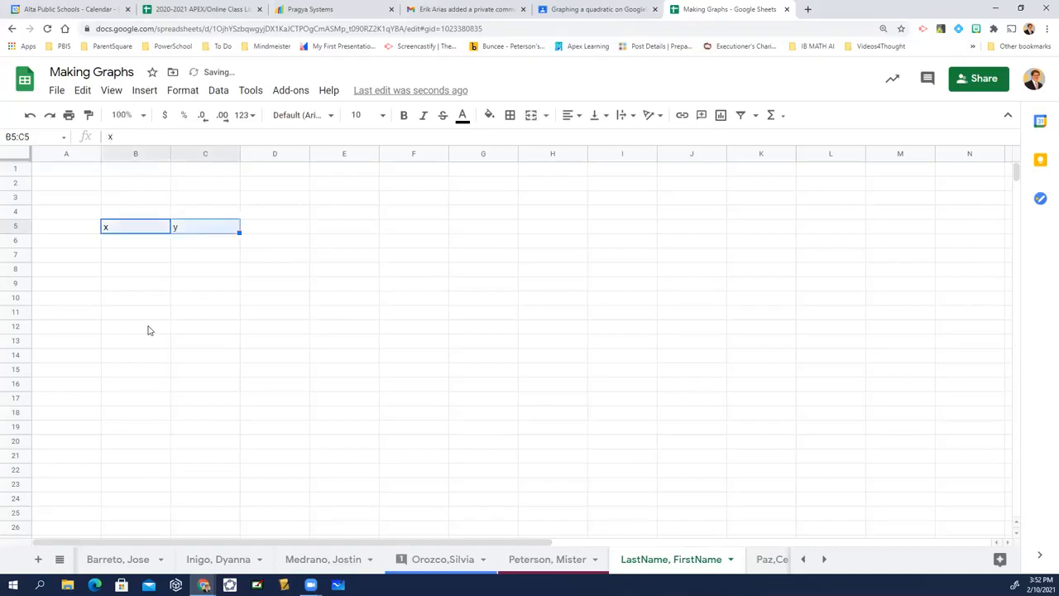
key(shift+Down)
key(shift+Down)
key(shift+Down)
key(shift+Down)
key(shift+Down)
key(shift+Down)
key(shift+Down)
key(shift+Down)
key(shift+Down)
key(shift+Down)
key(shift+Down)
key(shift+Down)
key(shift+Down)
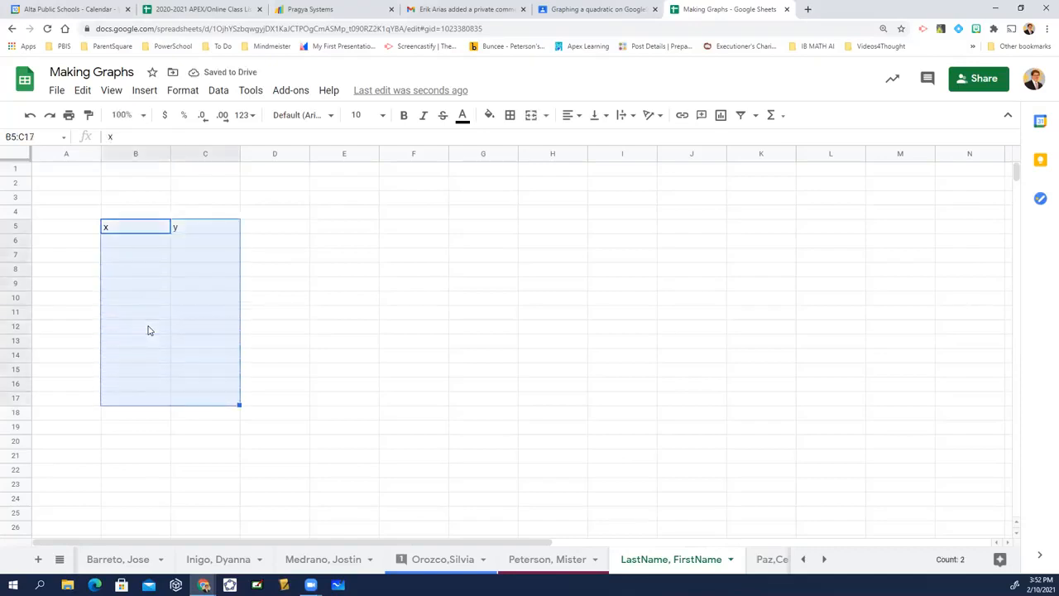
key(Left)
key(Up)
key(Right)
key(Down)
key(Down)
key(Down)
key(Down)
key(Page_Down)
key(Down)
key(Return)
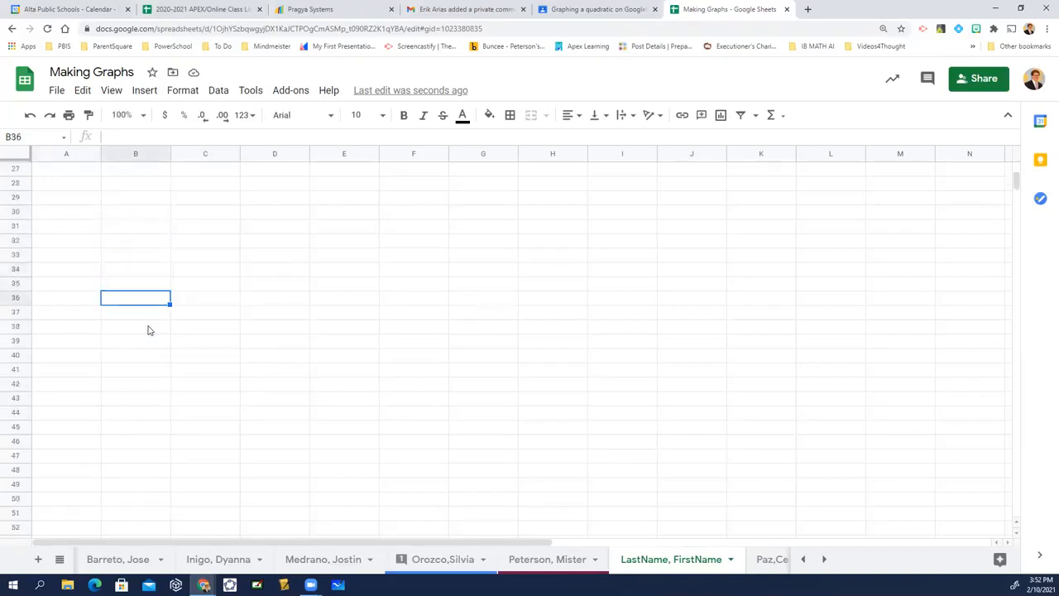
key(Return)
key(Left)
key(Down)
key(Page_Up)
key(Return)
key(Escape)
key(Return)
key(Right)
key(Up)
key(Up)
key(Up)
key(Up)
key(Up)
key(Up)
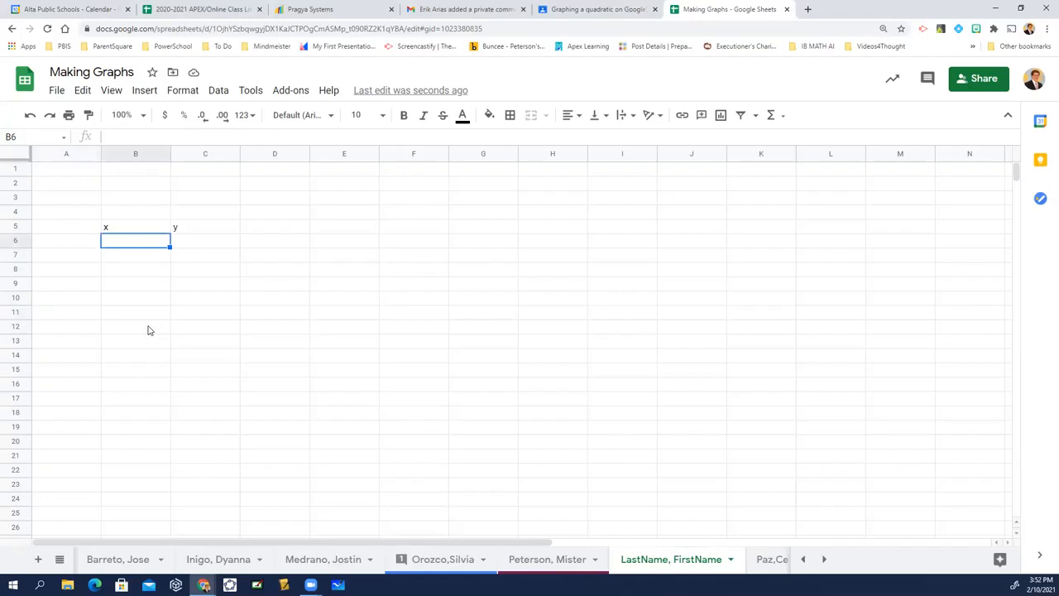
key(Down)
key(Down)
key(Return)
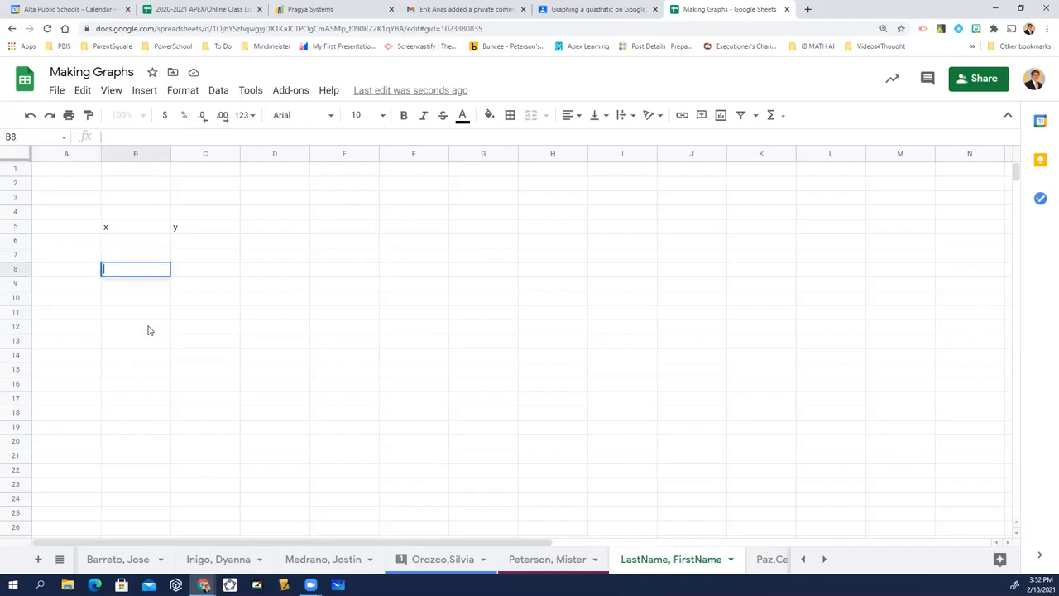
key(Escape)
Fill the x column with the whole numbers 1 through 10 in cells B6 to B15.
key(Up)
key(Up)
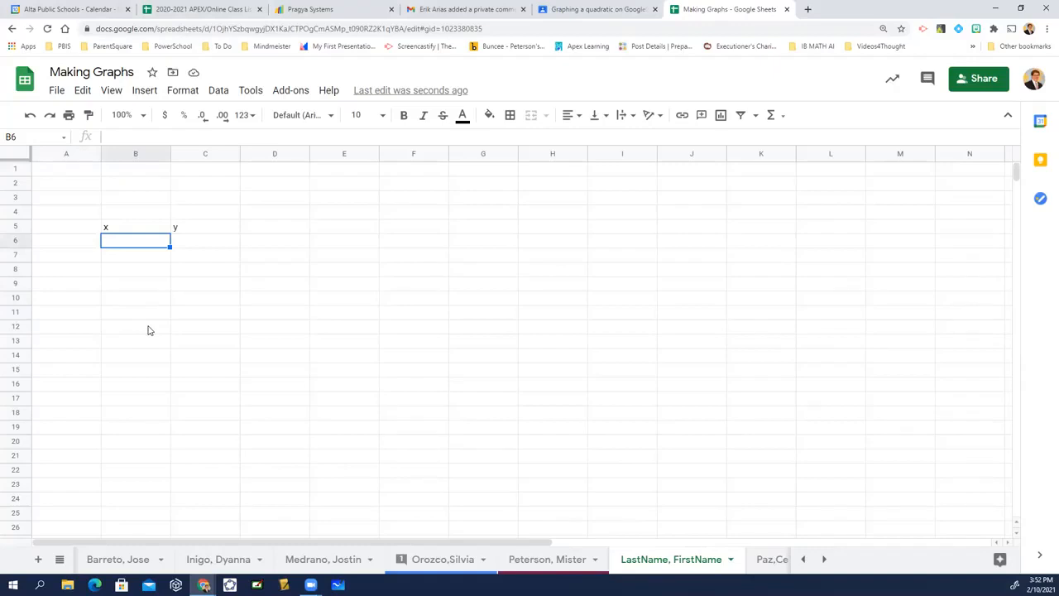
text(1)
key(Return)
text(2)
key(Return)
text(3)
key(Return)
text(4)
key(Return)
text(5)
key(Return)
text(6)
key(Return)
text(7)
key(Return)
text(8)
key(Return)
text(9)
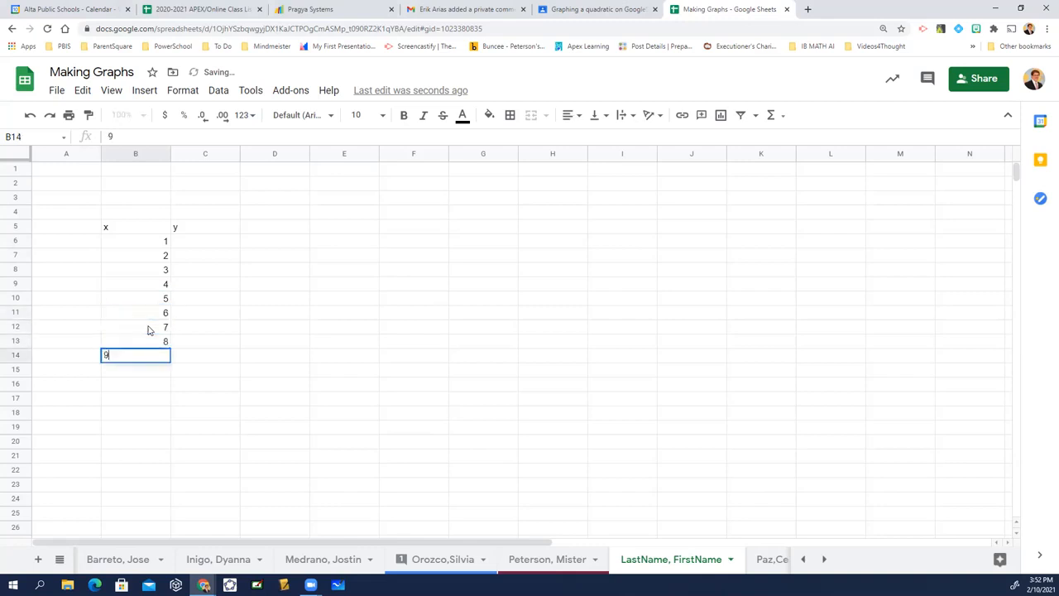
key(Return)
text(10)
key(Return)
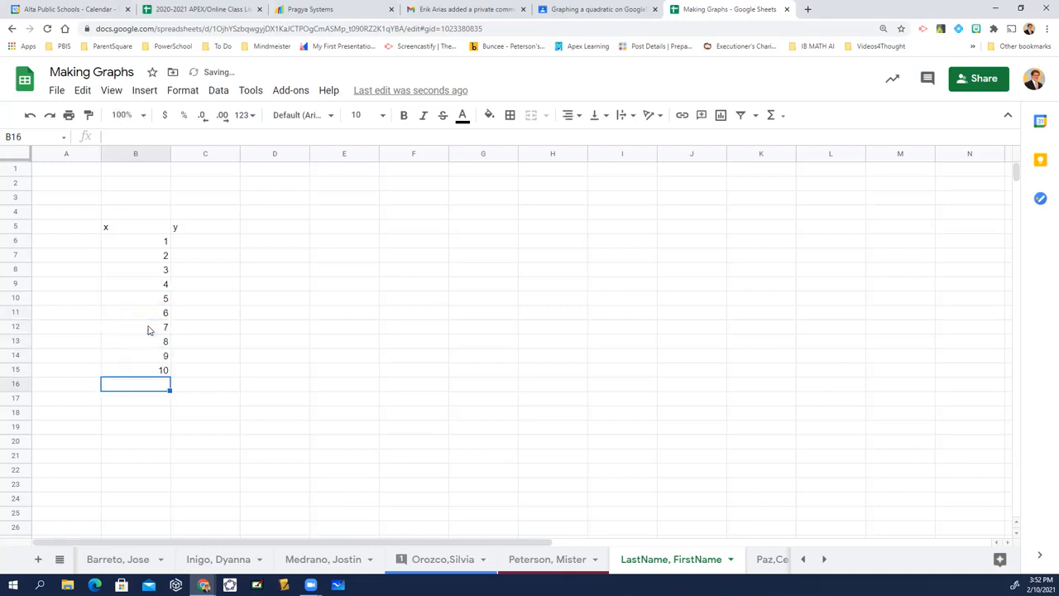
key(Up)
key(Up)
key(Up)
key(Up)
key(Up)
key(Up)
key(Up)
key(Up)
key(Up)
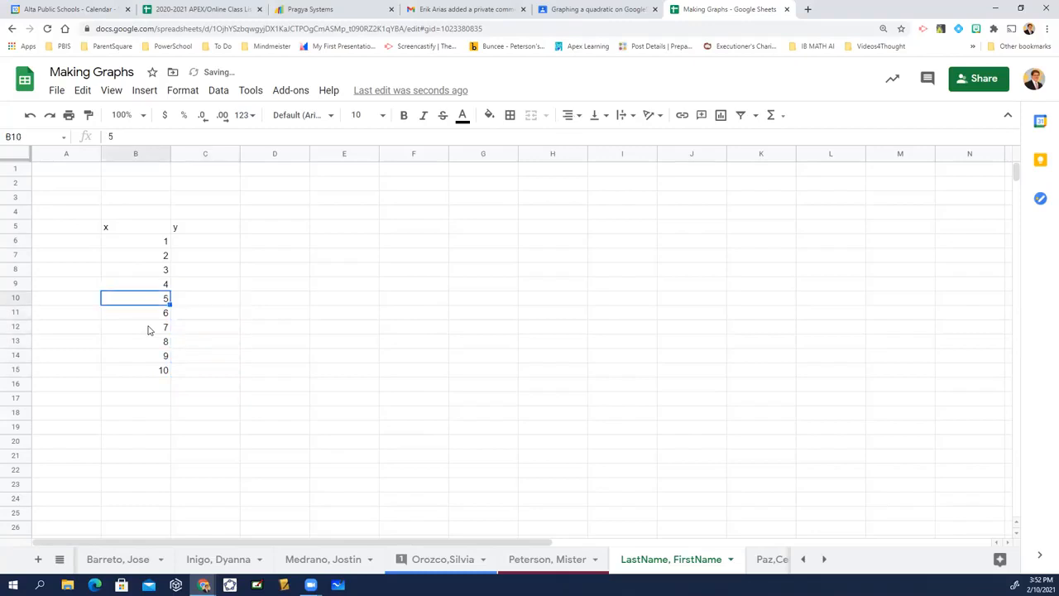
key(Up)
key(Up)
key(shift+Down)
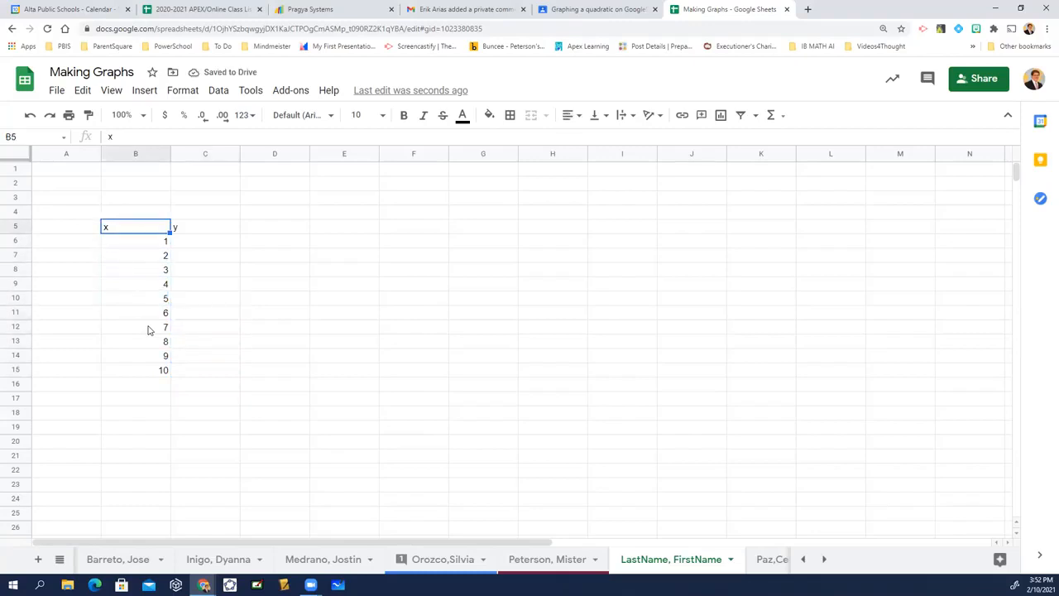
key(shift+Right)
key(shift+Down)
key(shift+Down)
key(shift+Down)
key(shift+Down)
key(shift+Down)
key(shift+Down)
key(shift+Down)
key(shift+Down)
key(shift+Down)
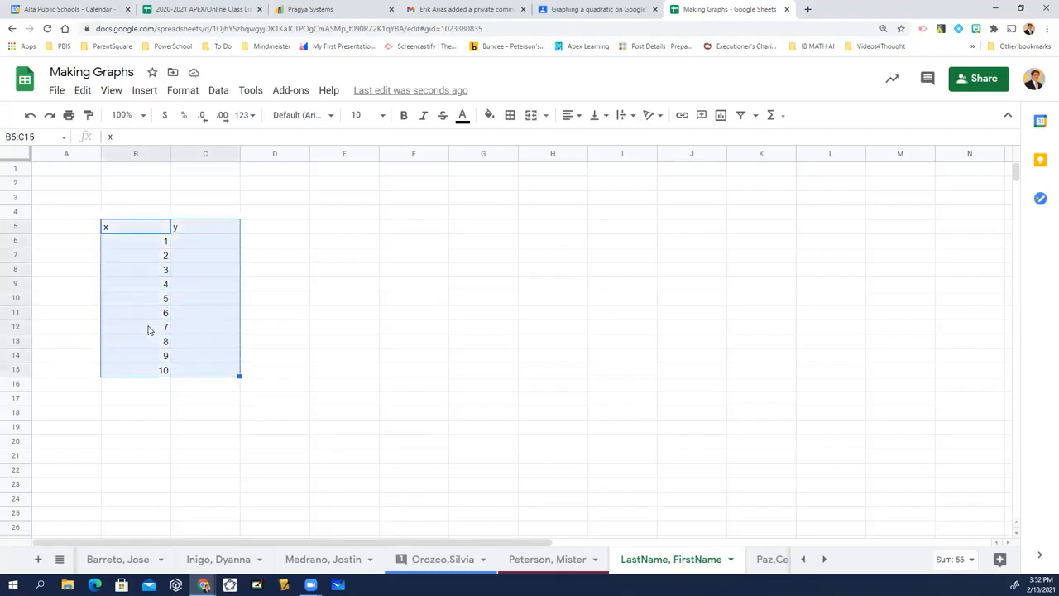
key(Left)
key(Up)
key(Right)
key(Down)
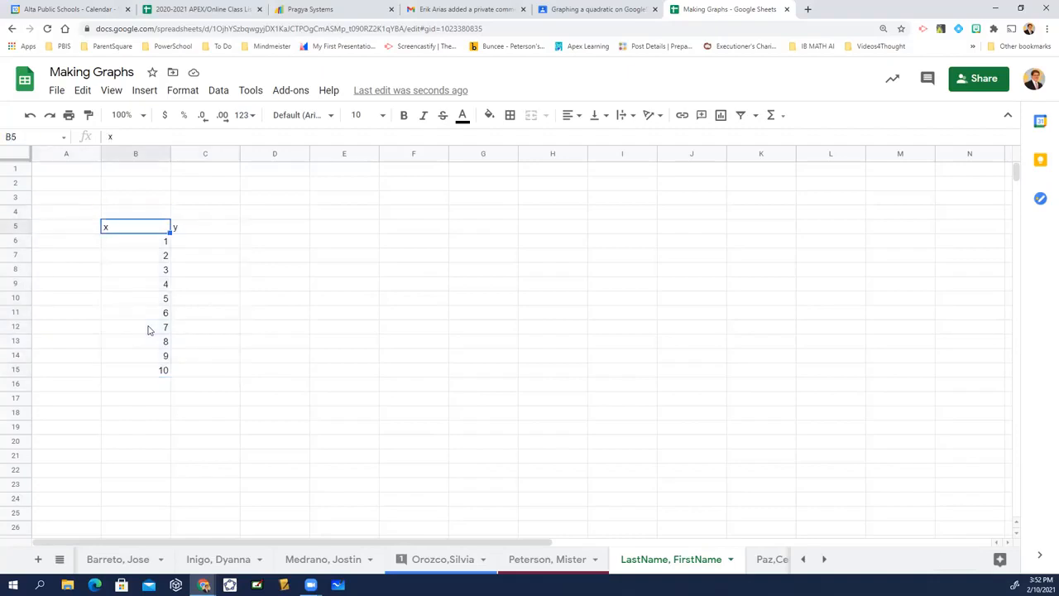
key(Up)
key(Right)
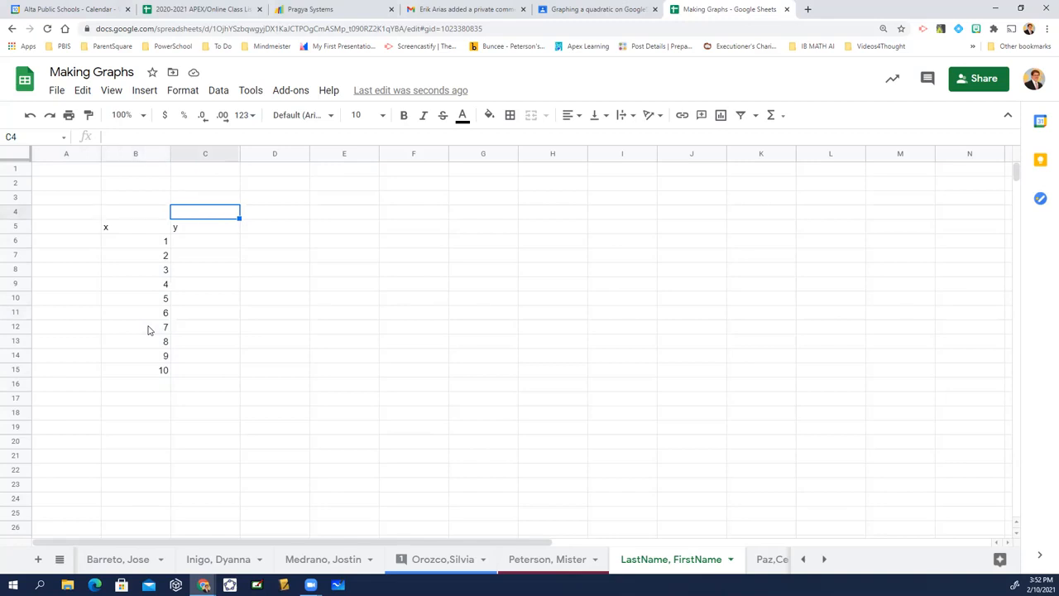
key(Down)
key(Left)
key(Down)
key(Down)
key(Down)
key(Down)
key(Down)
key(Down)
key(Down)
key(Down)
key(Down)
key(Right)
key(Right)
key(Left)
key(Up)
key(Up)
key(Up)
key(Up)
key(Up)
key(Up)
key(Up)
key(Up)
key(Up)
key(Left)
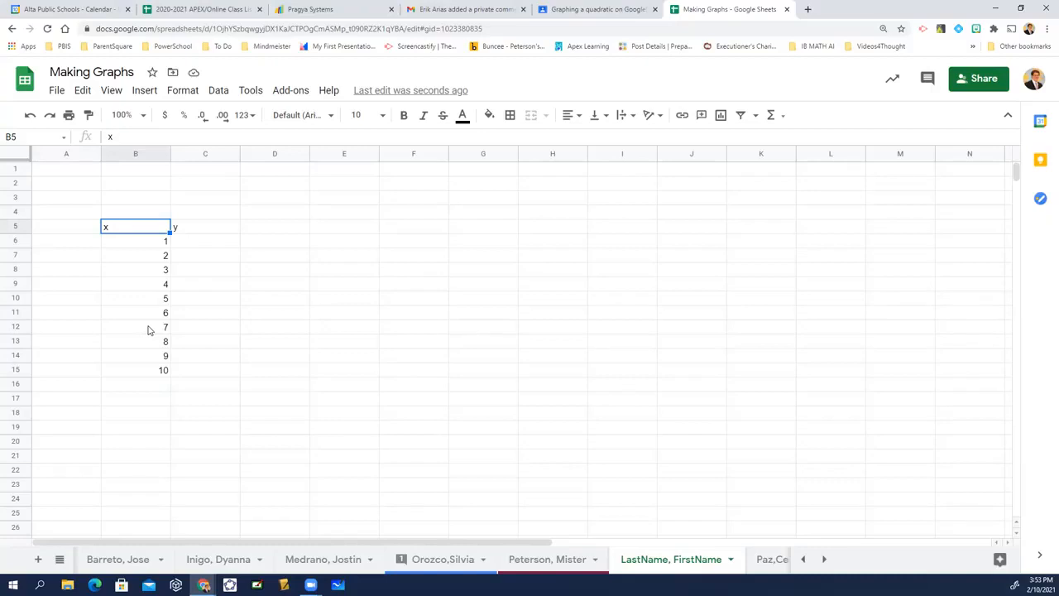
Apply all borders to the whole x and y table, cells B5 to C15.
key(shift+Right)
key(shift+Down)
key(shift+Down)
key(shift+Down)
key(shift+Down)
key(shift+Down)
key(shift+Down)
key(shift+Down)
key(shift+Down)
key(shift+Down)
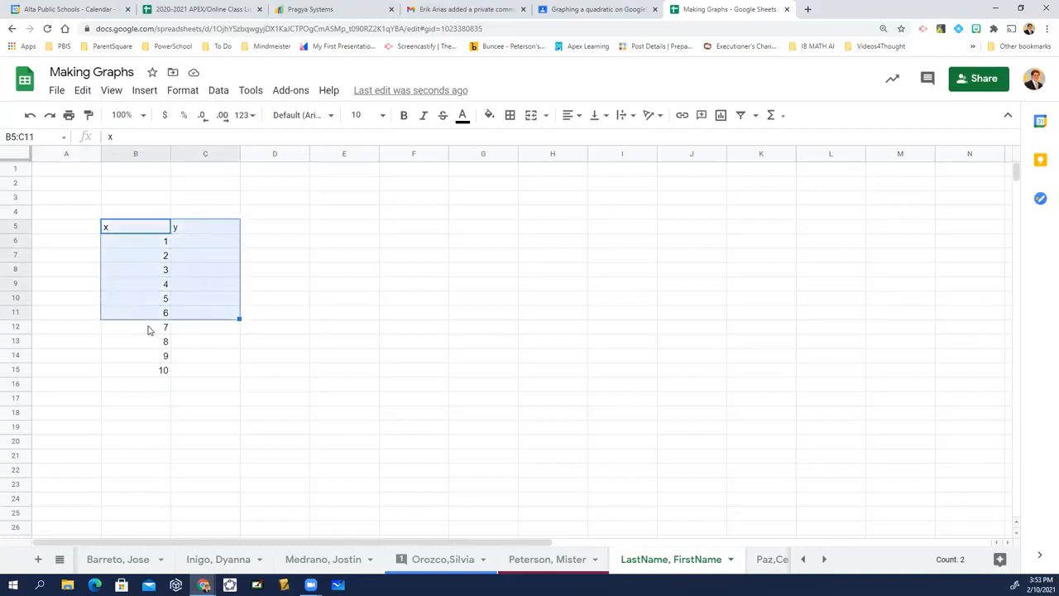
key(shift+Down)
key(shift+Down)
key(shift+Down)
key(shift+Down)
key(shift+Down)
key(shift+Down)
key(shift+Down)
key(shift+Down)
key(shift+Down)
key(shift+Up)
key(shift+Up)
key(shift+Up)
key(shift+Up)
key(shift+Up)
key(shift+Up)
key(shift+Up)
key(shift+Right)
key(shift+Right)
key(shift+Up)
key(shift+Up)
key(shift+Left)
key(shift+Up)
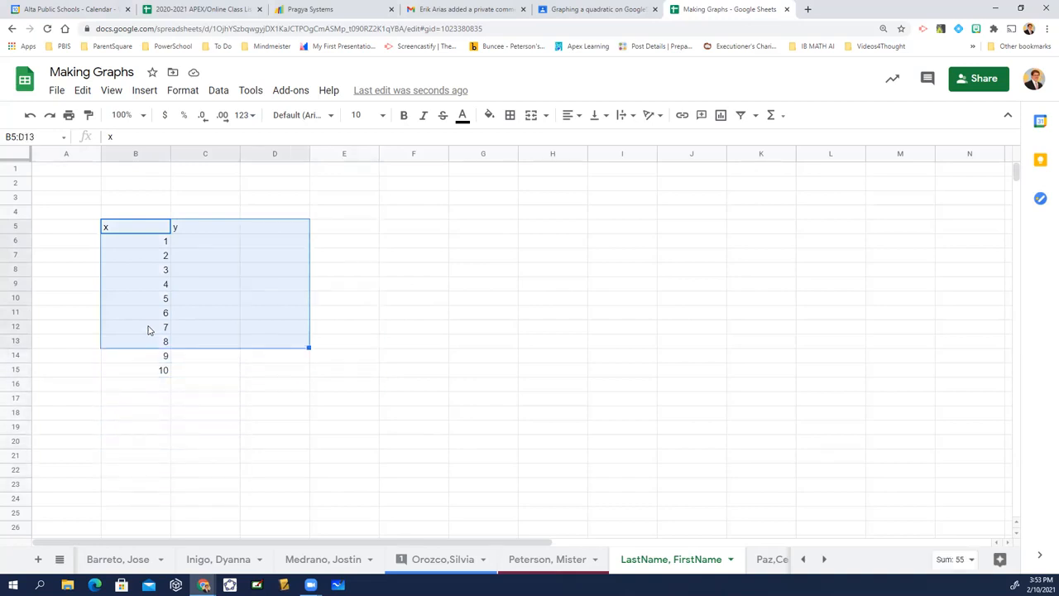
key(shift+Left)
key(shift+Left)
key(shift+Down)
key(shift+Right)
key(shift+Down)
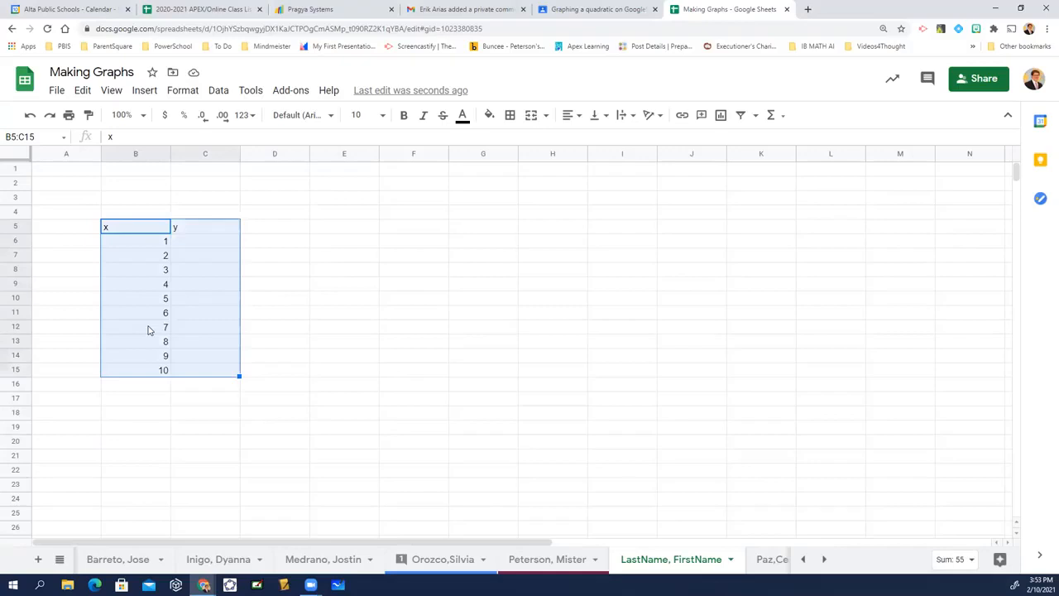
click(512, 117)
click(515, 142)
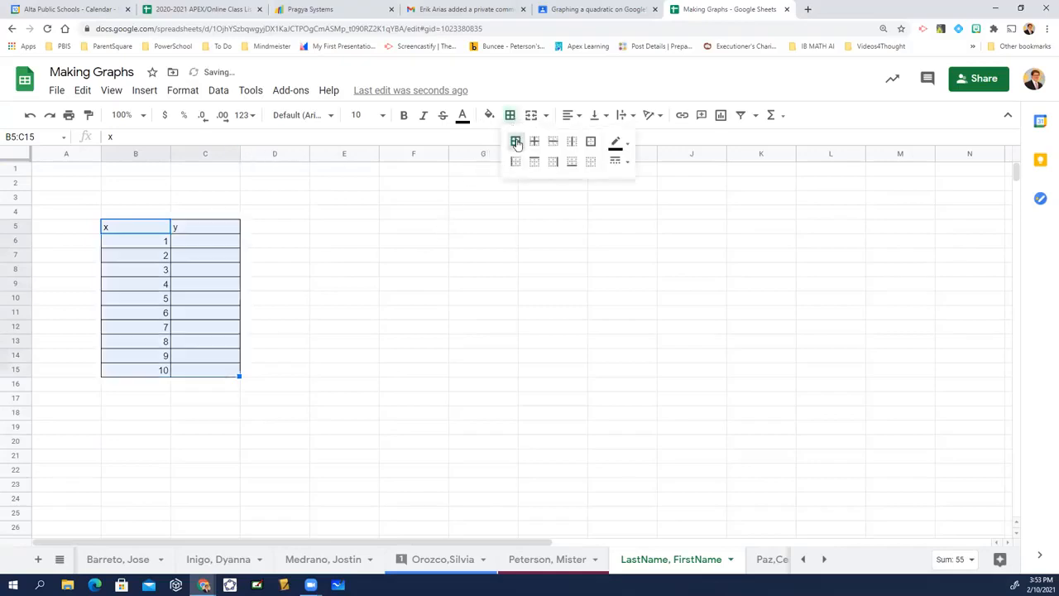
Center the contents of the x and y table horizontally and align them vertically to the middle.
click(570, 116)
click(587, 137)
click(594, 116)
click(613, 137)
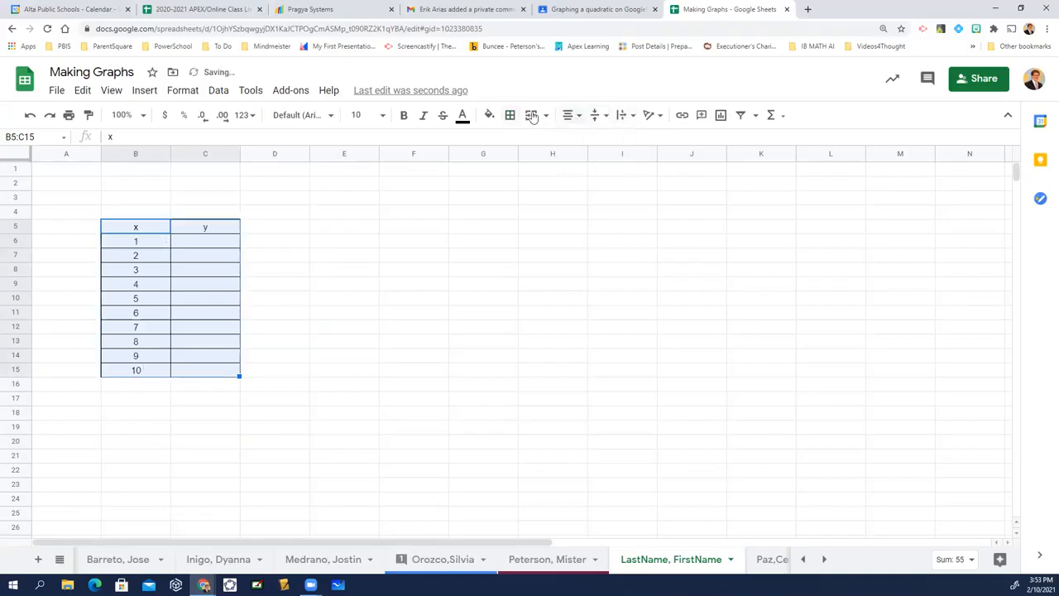
click(136, 284)
Apply thick borders around all sides of the x and y header cells B5 and C5.
drag(149, 230, 206, 230)
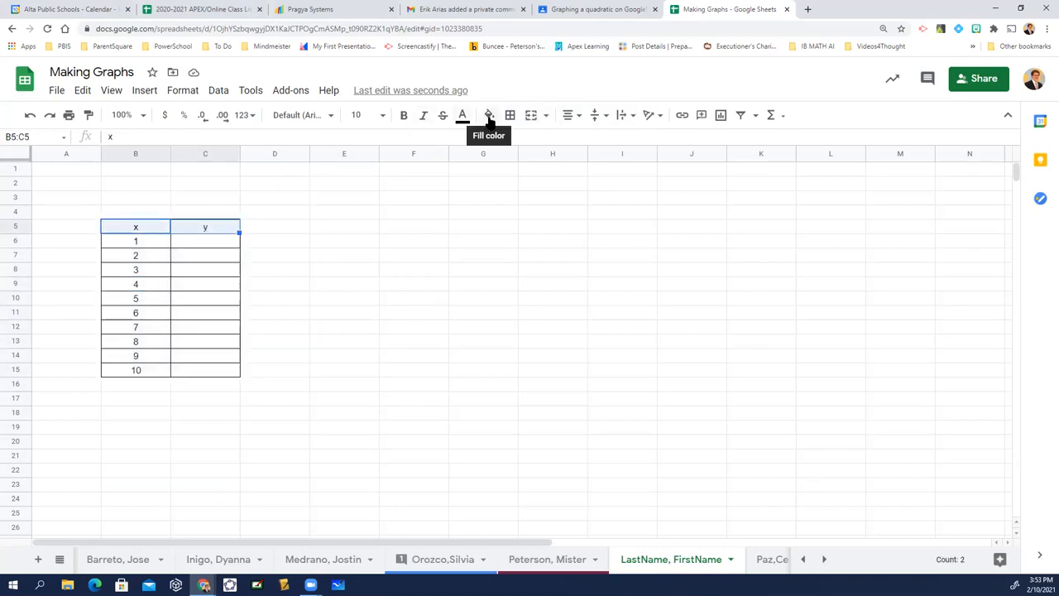
click(489, 117)
click(509, 115)
click(618, 162)
click(656, 217)
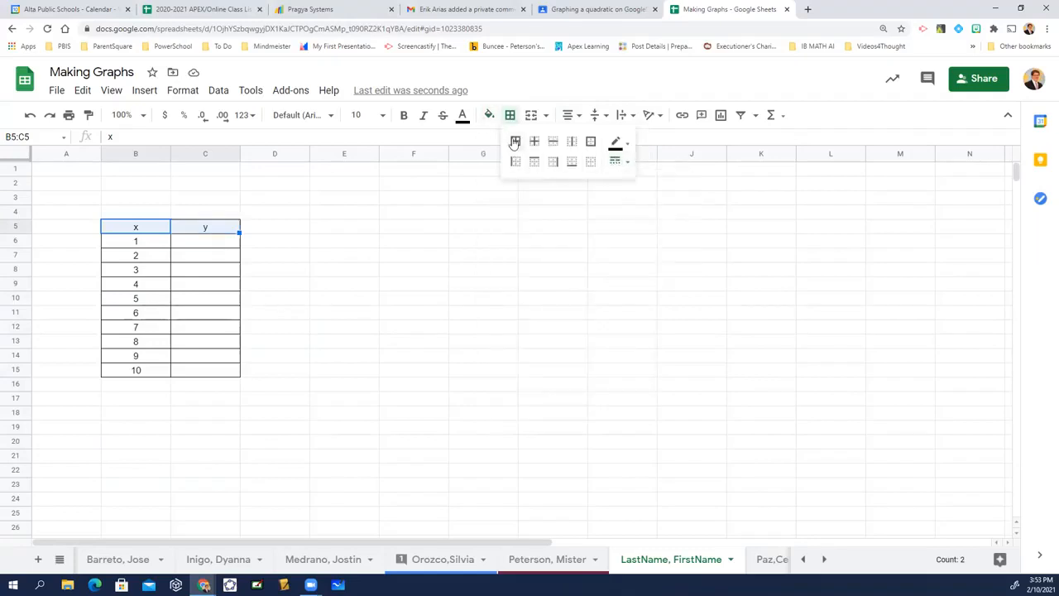
click(516, 142)
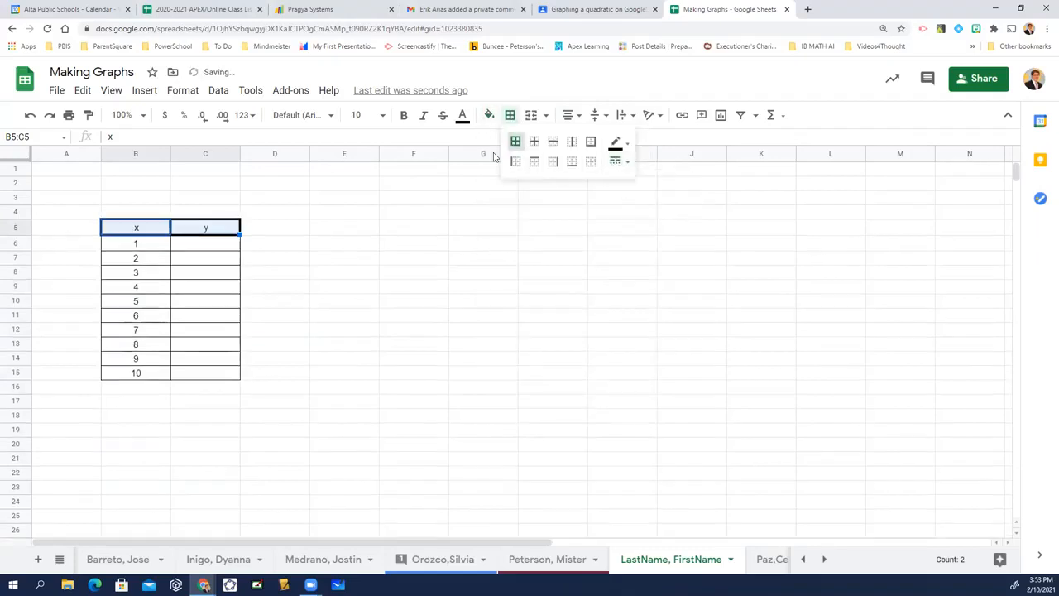
Set the text in header cells B5 and C5 to font size 14 and color it blue.
click(371, 113)
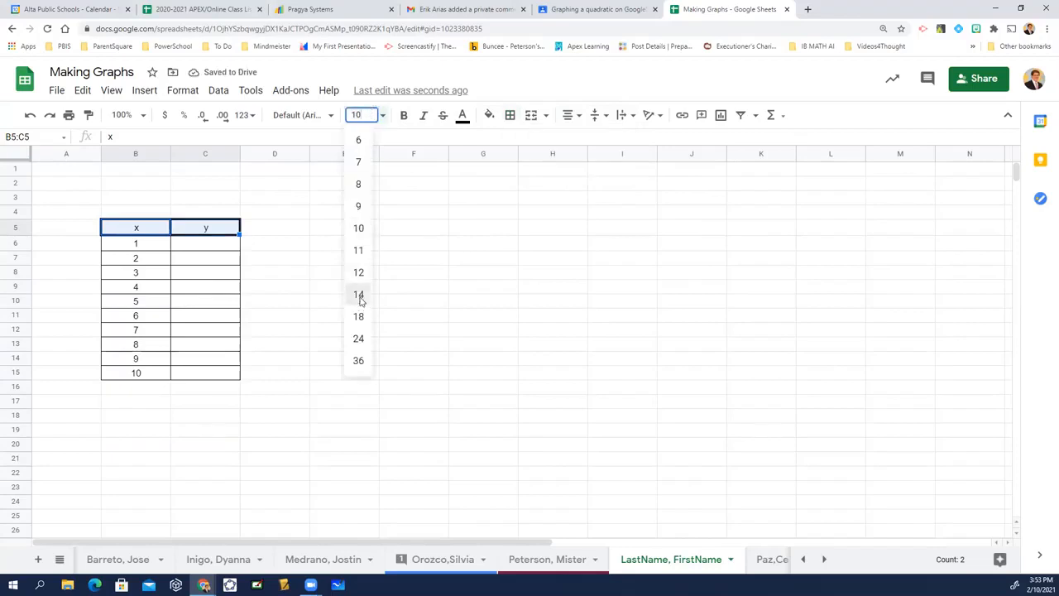
click(358, 294)
click(464, 119)
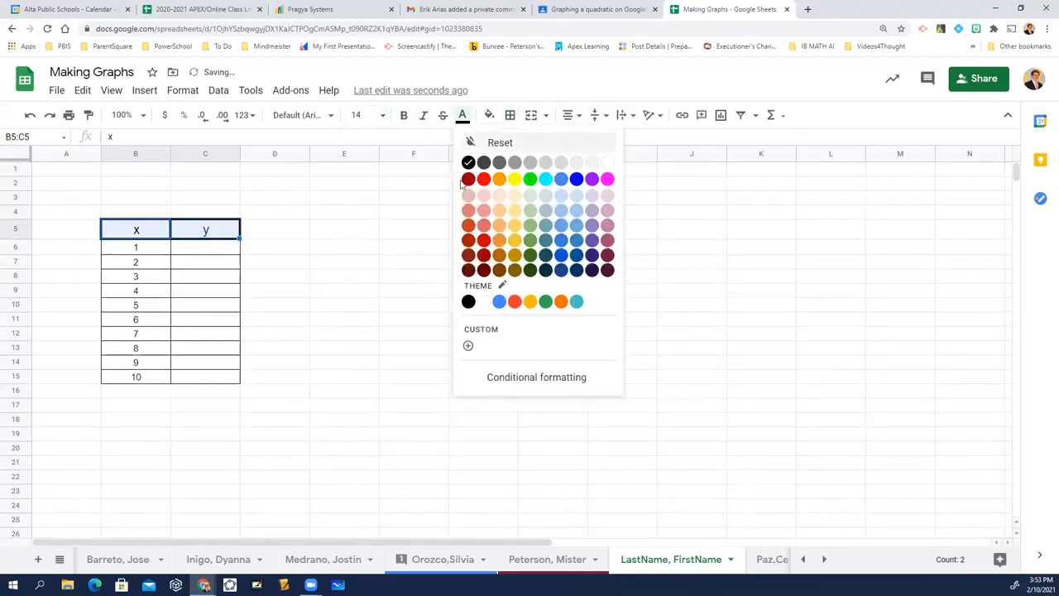
click(577, 180)
Fill header cells B5 and C5 with red and make their text bold and white.
click(489, 115)
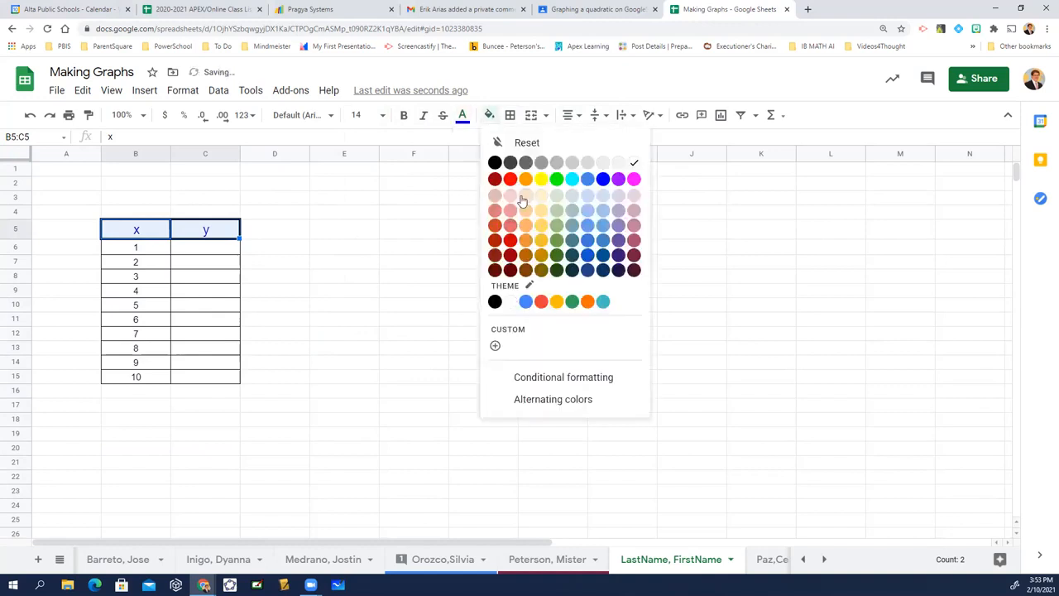
click(634, 179)
click(489, 116)
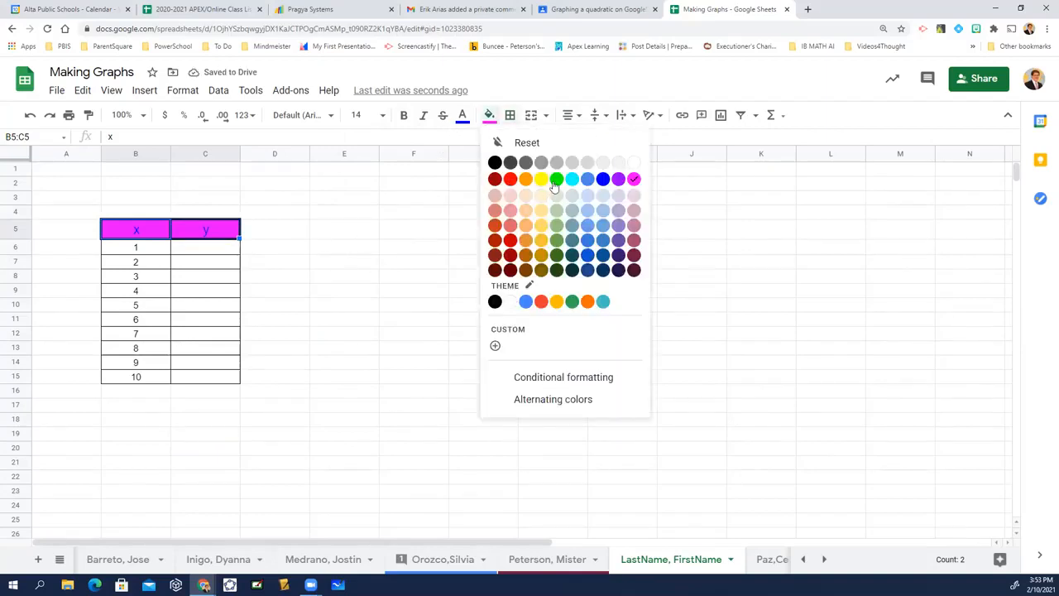
click(510, 180)
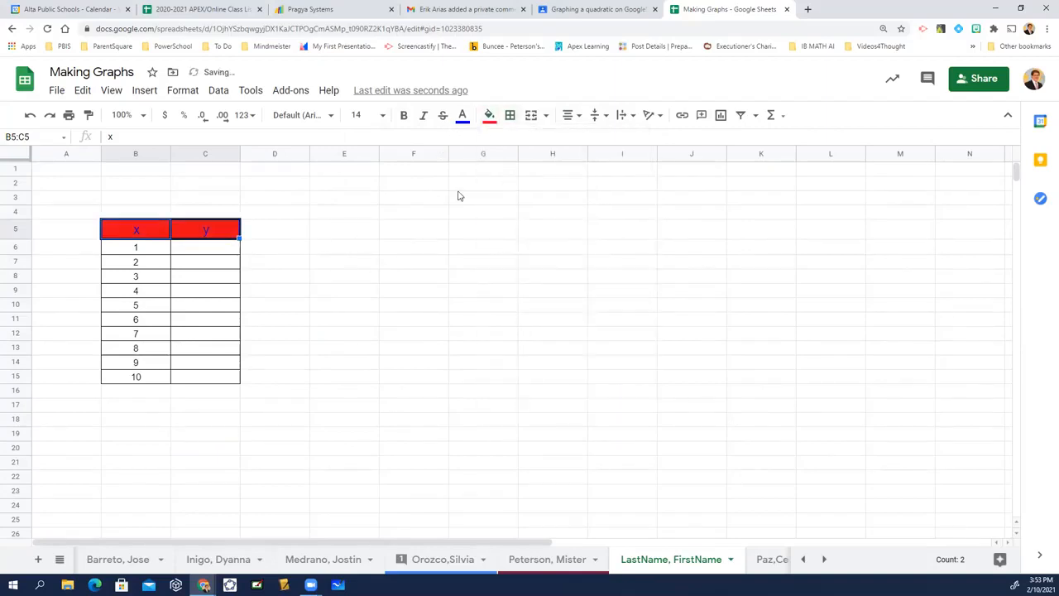
click(463, 117)
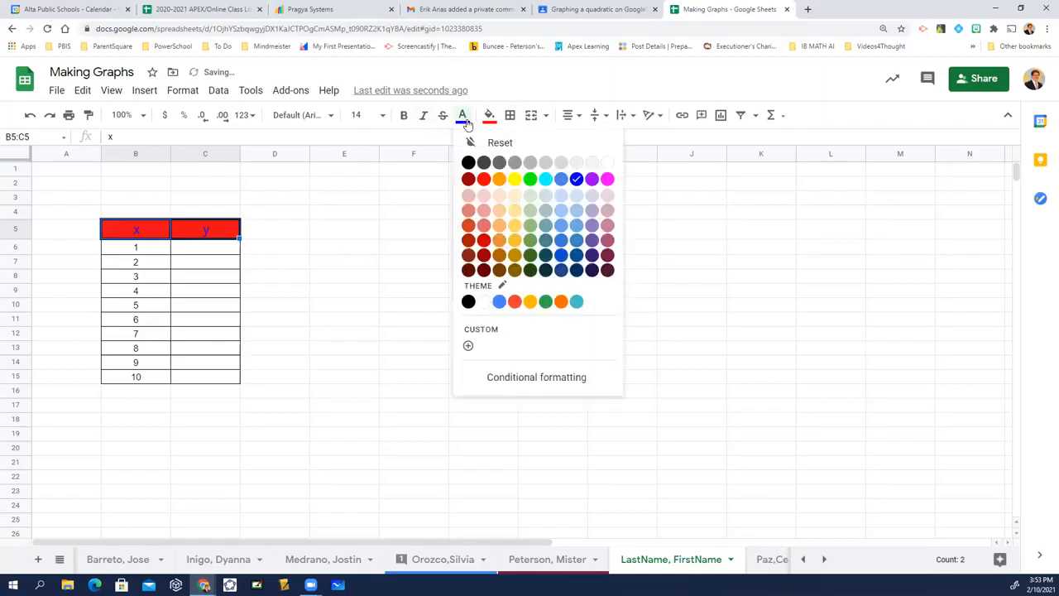
click(607, 163)
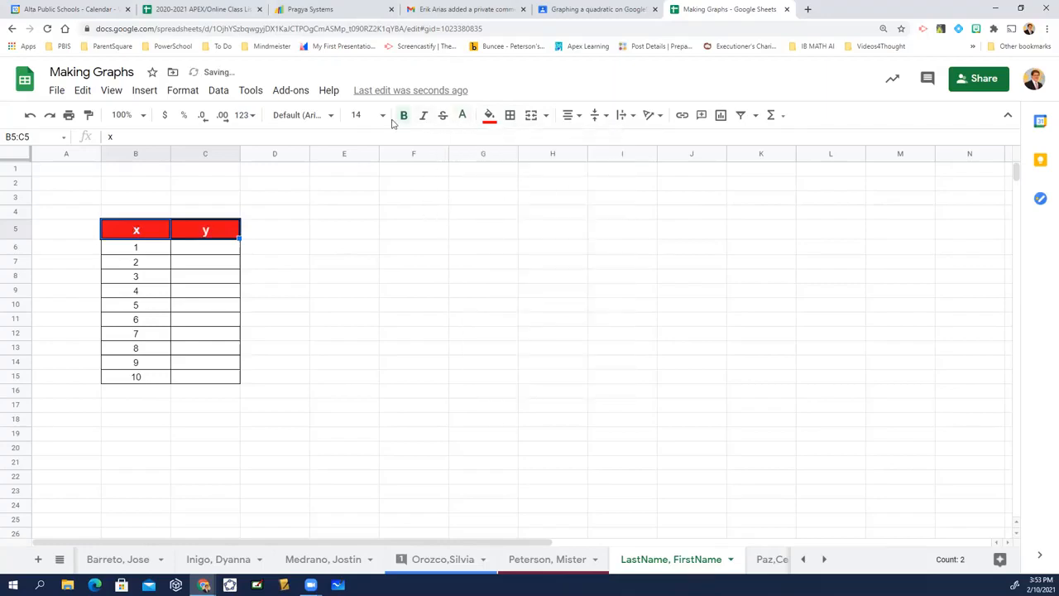
click(149, 280)
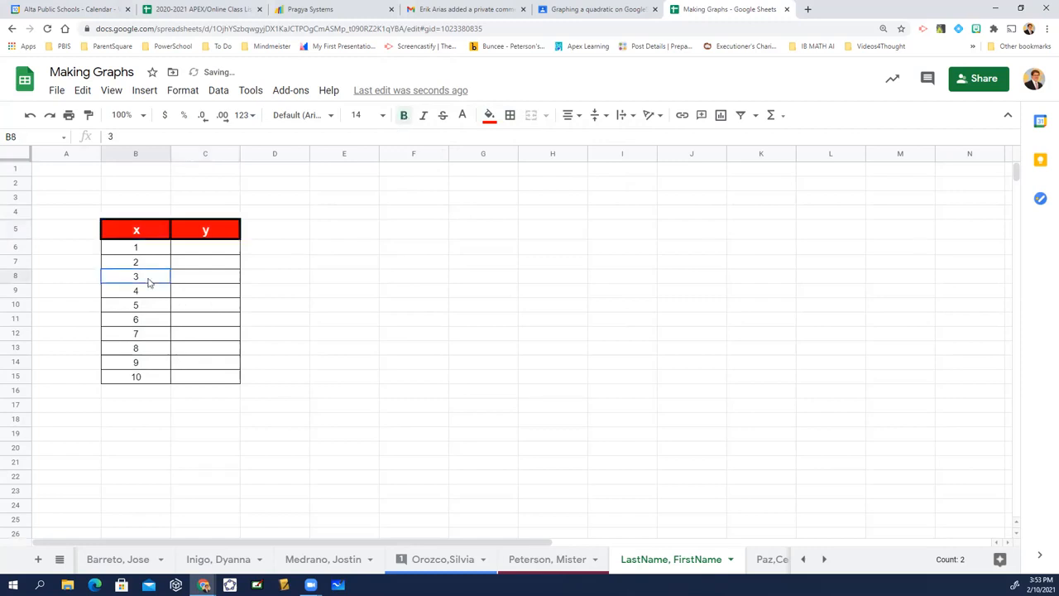
key(Up)
key(Up)
key(Up)
key(Down)
key(Down)
key(Down)
key(Down)
key(Down)
key(Down)
key(Down)
key(Down)
key(Down)
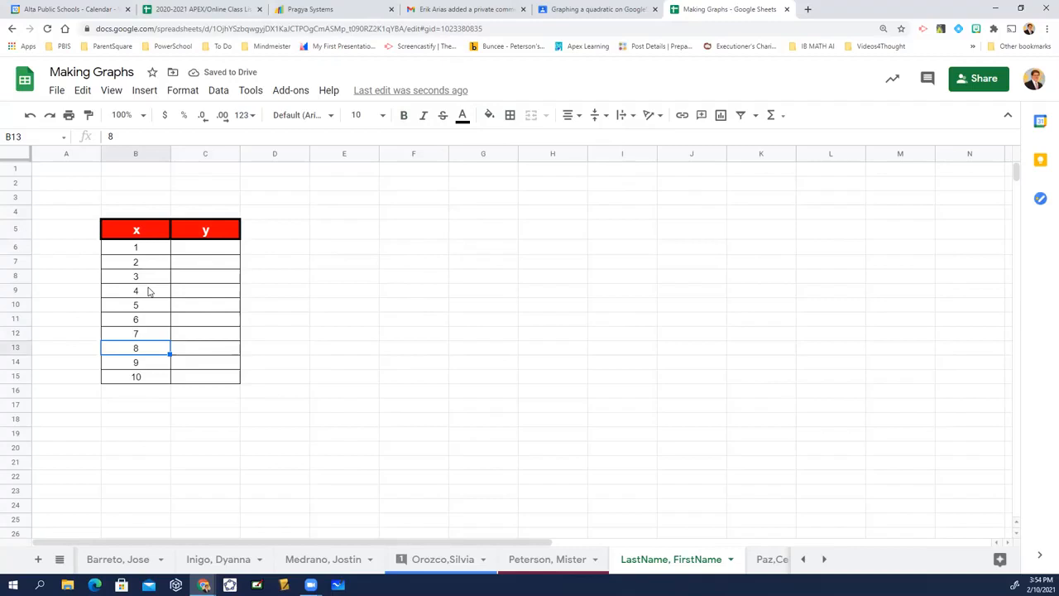
key(Up)
key(Up)
key(Up)
key(Up)
key(Up)
key(Up)
key(Up)
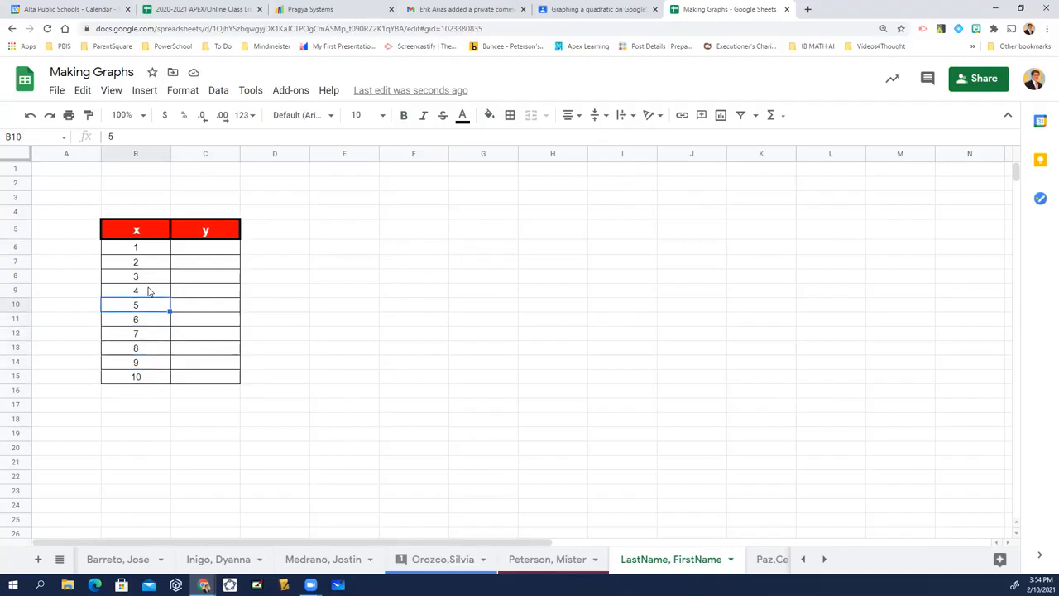
key(Up)
key(Down)
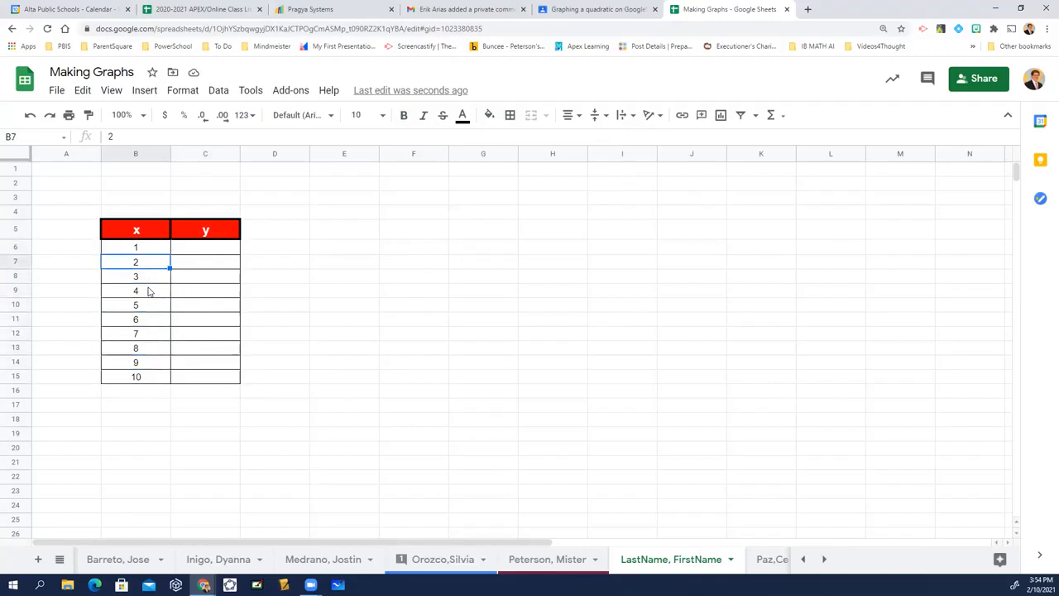
Replace the fixed number in cell B7 with the formula =B6+1.
key(Down)
key(Up)
text(=)
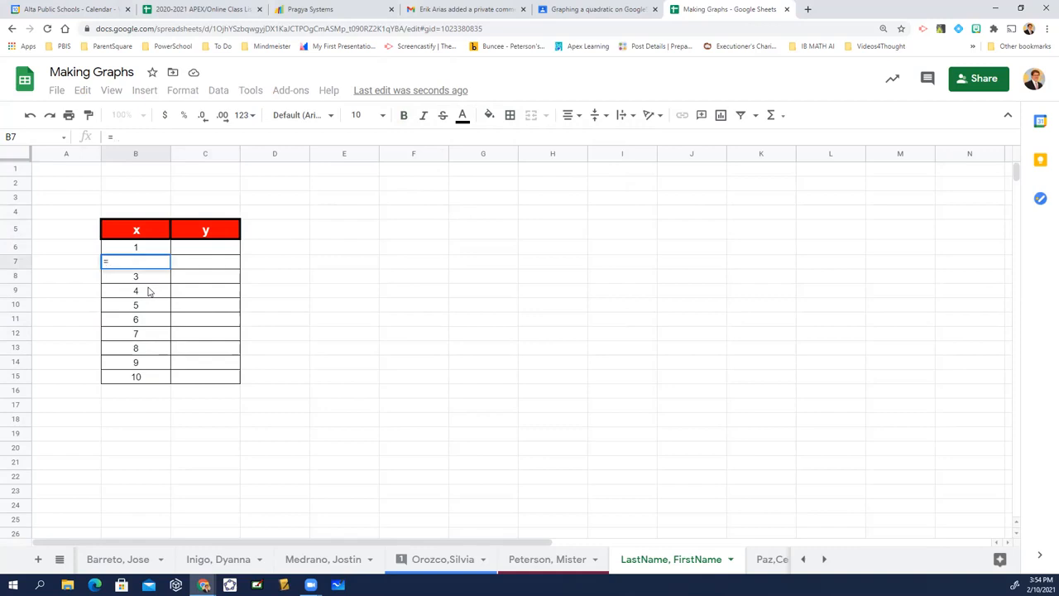
key(Up)
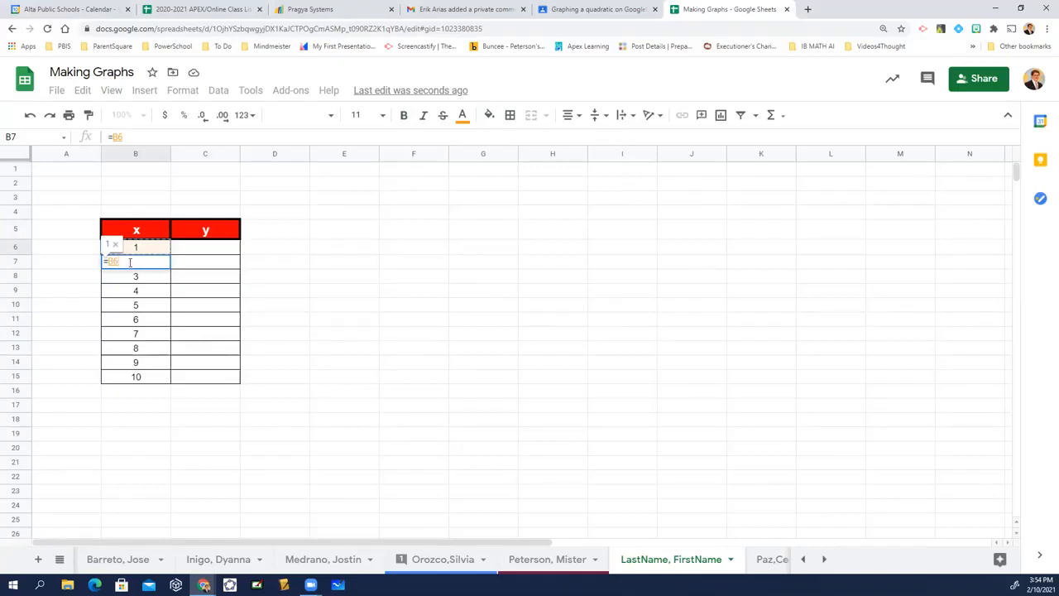
text(+1)
key(Return)
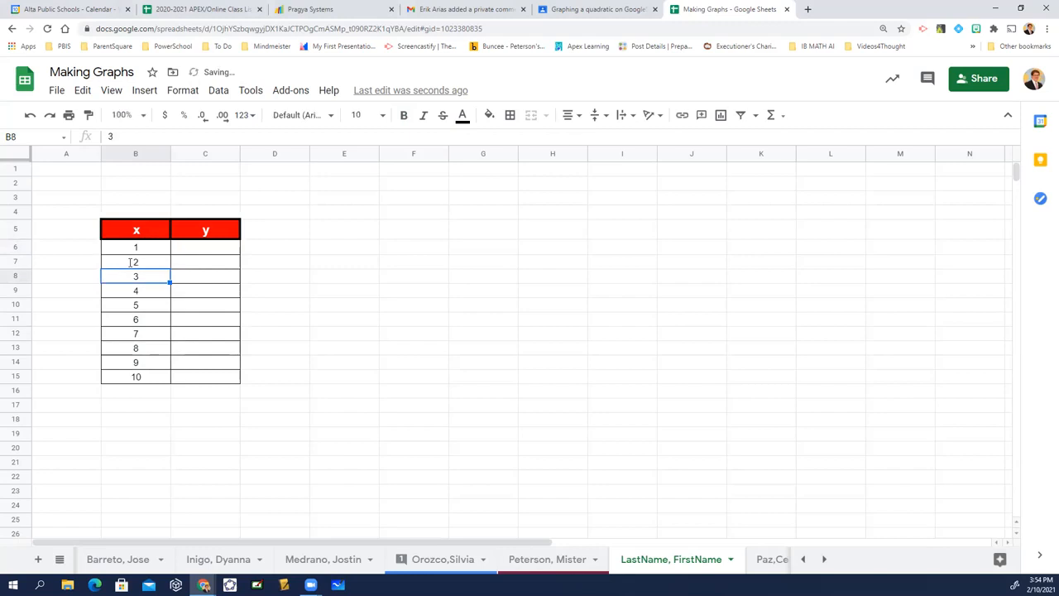
Fill the formula from cell B7 down the x column through B14.
click(132, 263)
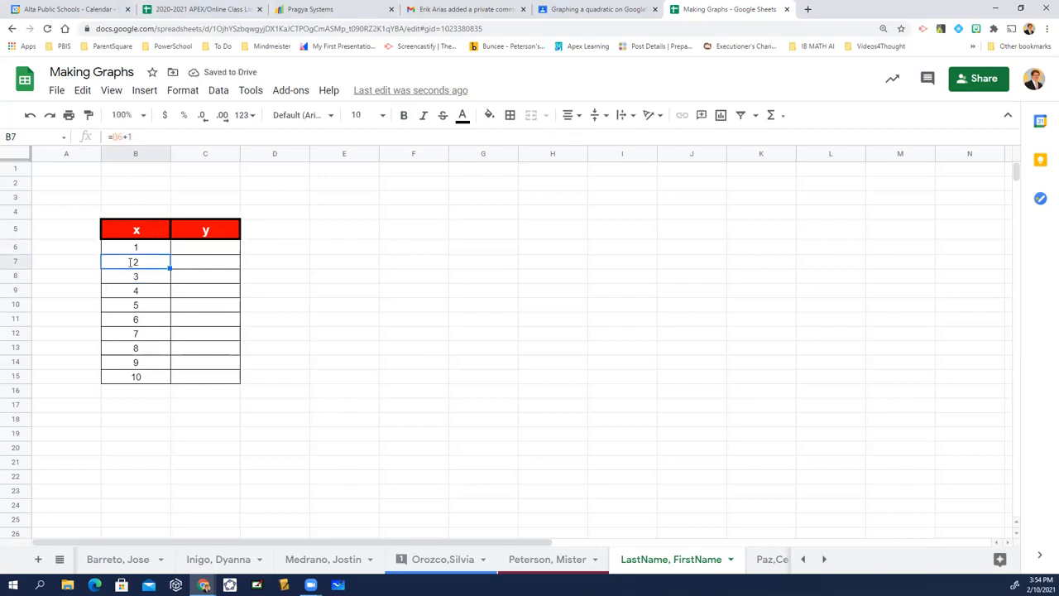
key(shift+Down)
key(shift+Down)
key(shift+Down)
key(shift+Down)
key(shift+Down)
key(shift+Down)
key(shift+Down)
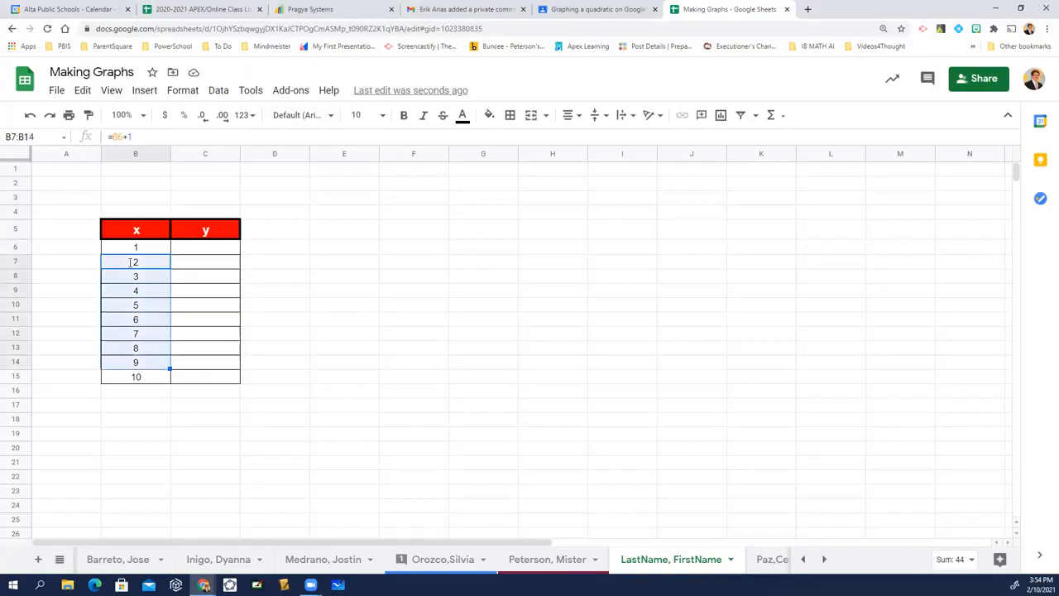
key(ctrl+d)
Check the formulas copied down the x column from B7 to B14.
click(130, 262)
key(Down)
key(Down)
key(Down)
key(Down)
key(Down)
key(Down)
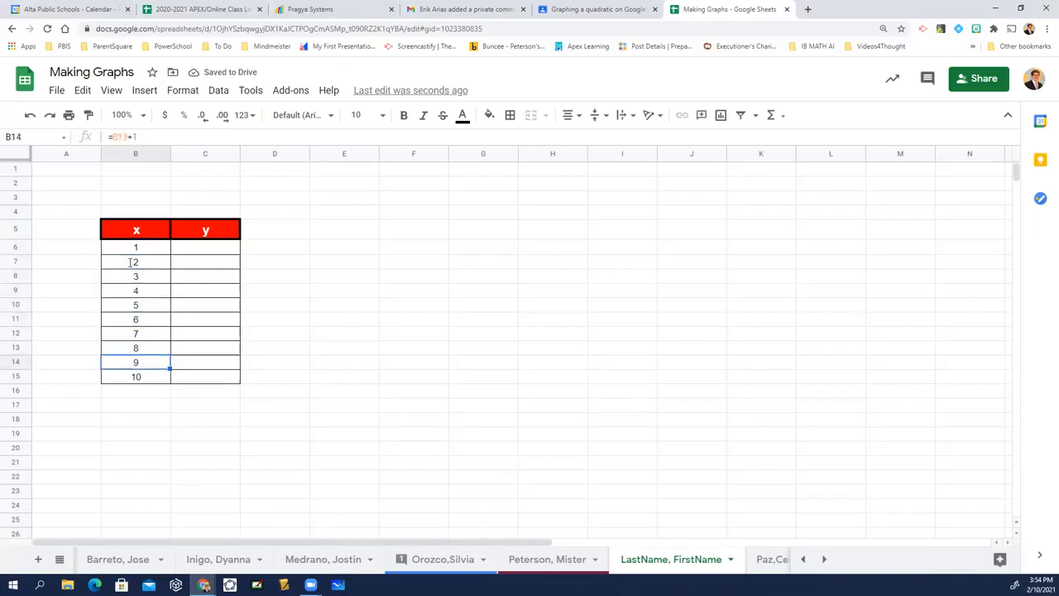
key(Up)
key(Up)
key(Up)
key(Up)
key(Up)
key(Up)
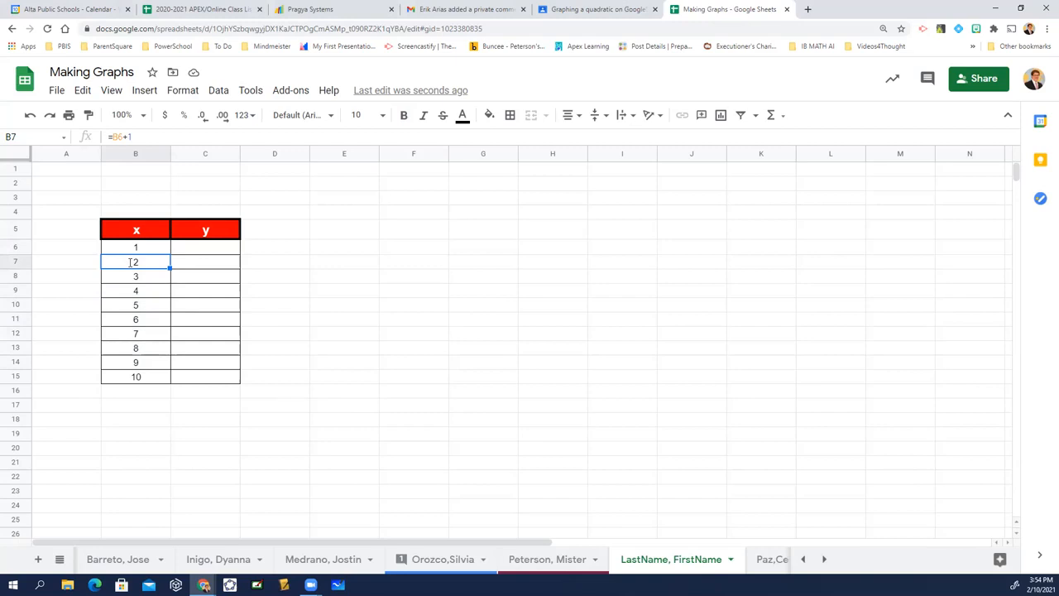
Repeat the fill-down of the B7 formula over cells B7 to B14.
key(shift+Down)
key(shift+Down)
key(shift+Down)
key(shift+Down)
key(shift+Down)
key(shift+Down)
key(shift+Down)
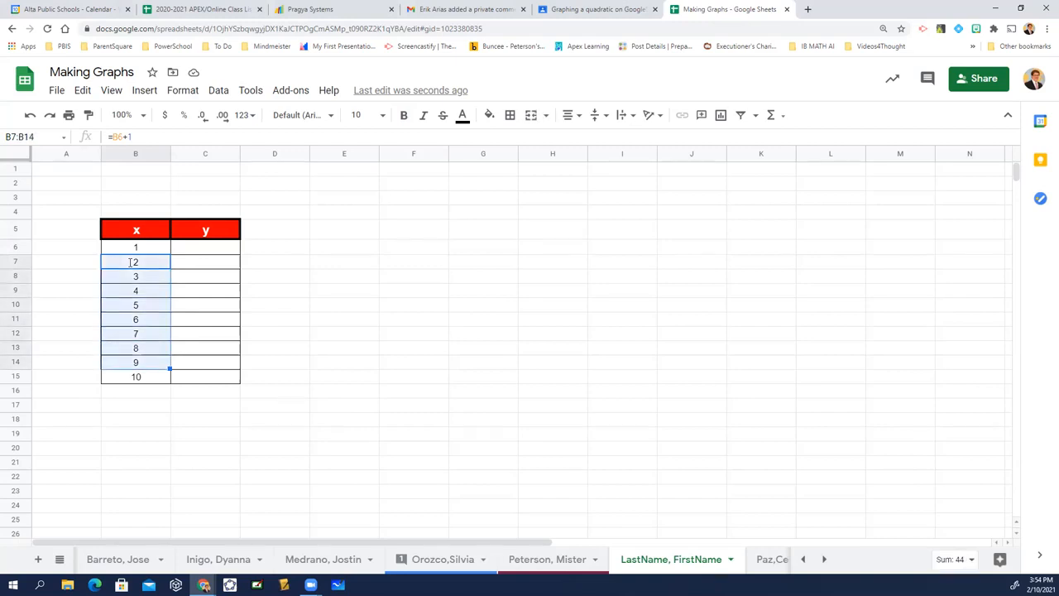
key(ctrl+d)
Set the starting x value in cell B6 to 9.
key(Up)
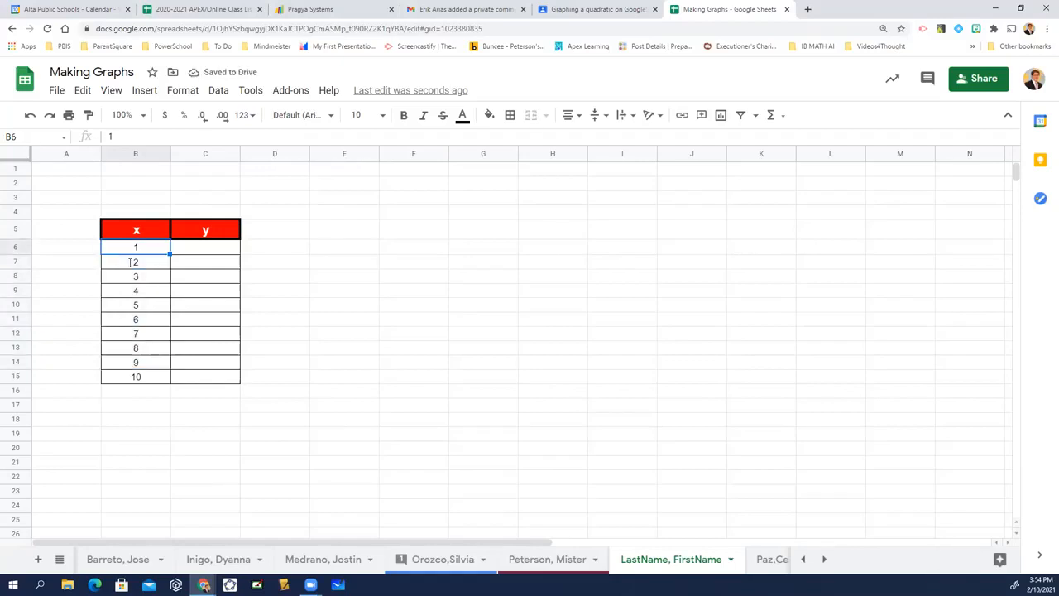
text(9)
key(Return)
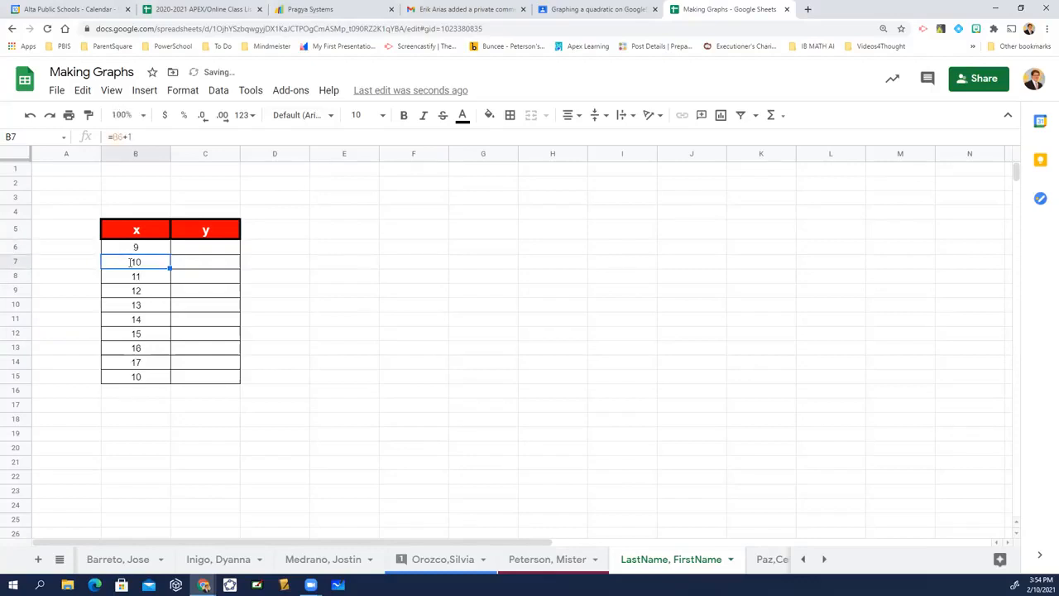
Extend the add-one formula from cell B14 down into B15, the last cell of the x column.
key(Down)
key(Down)
key(Down)
key(Down)
key(Down)
key(Down)
key(Down)
key(Down)
key(Up)
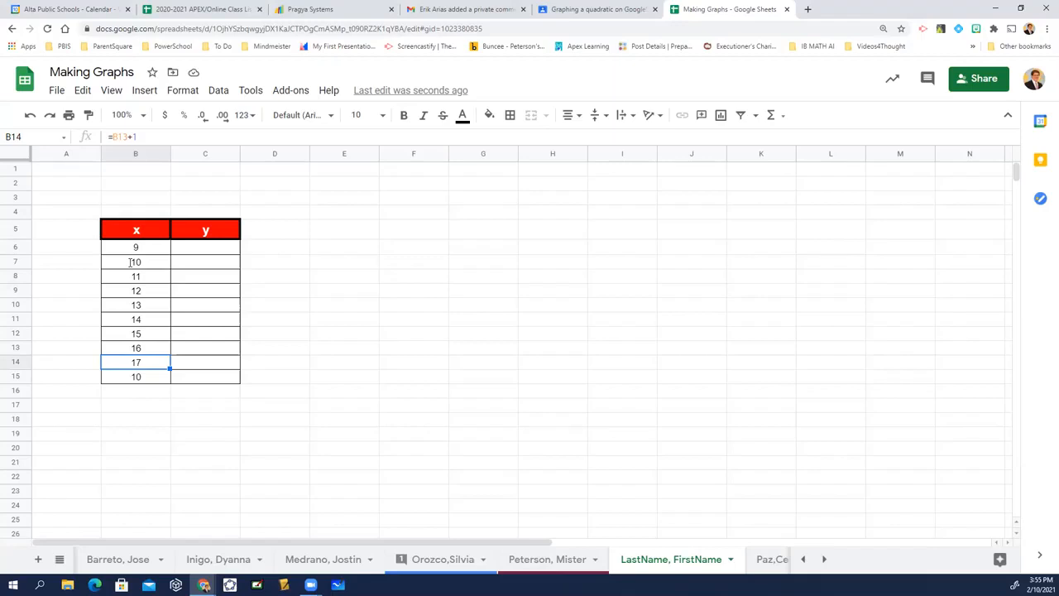
key(shift+Down)
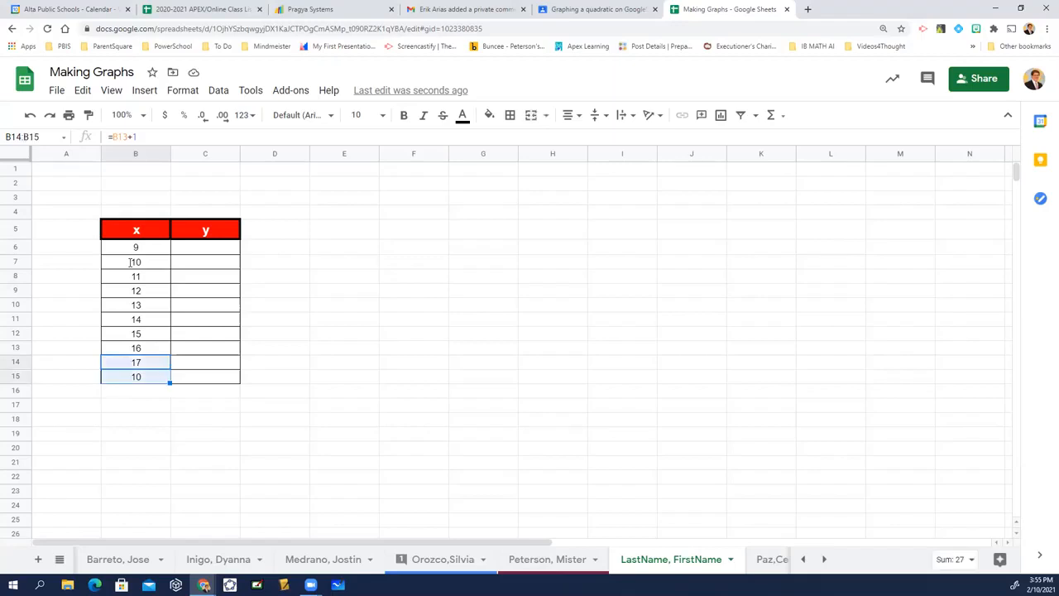
key(ctrl+d)
Change the starting x value in cell B6 to 5.
key(Up)
key(Up)
key(Up)
key(Up)
key(Up)
key(Up)
key(Up)
key(Up)
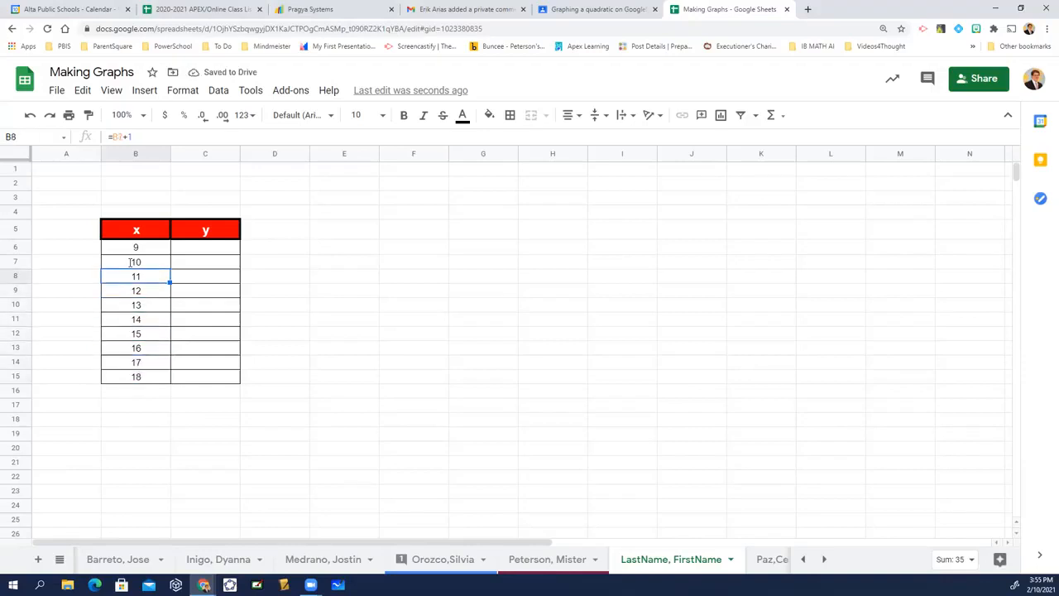
text(5)
key(Return)
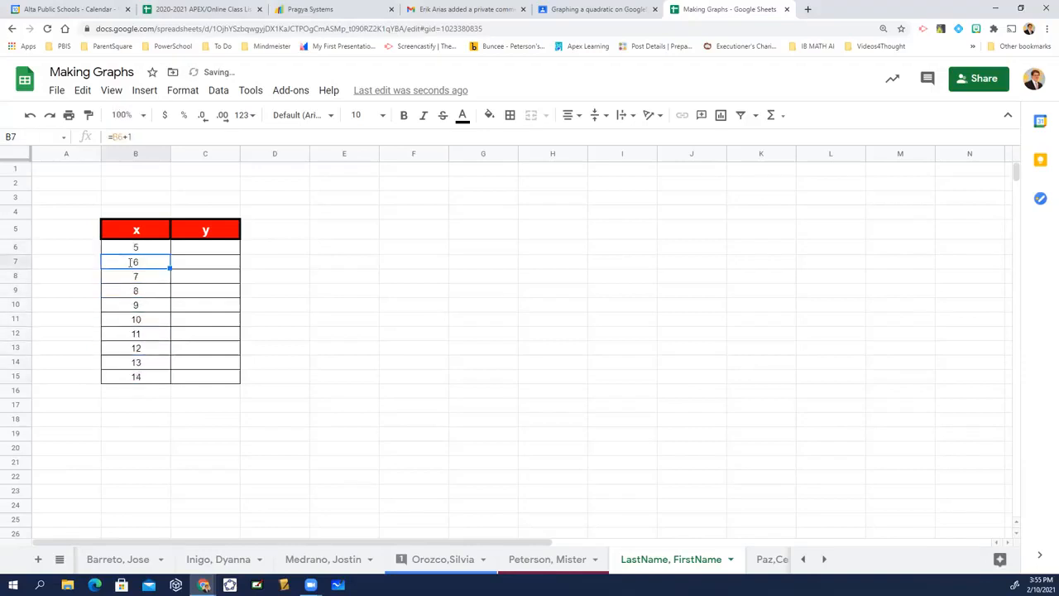
Enter 100 in cell B7 and undo that entry.
text(100)
key(Return)
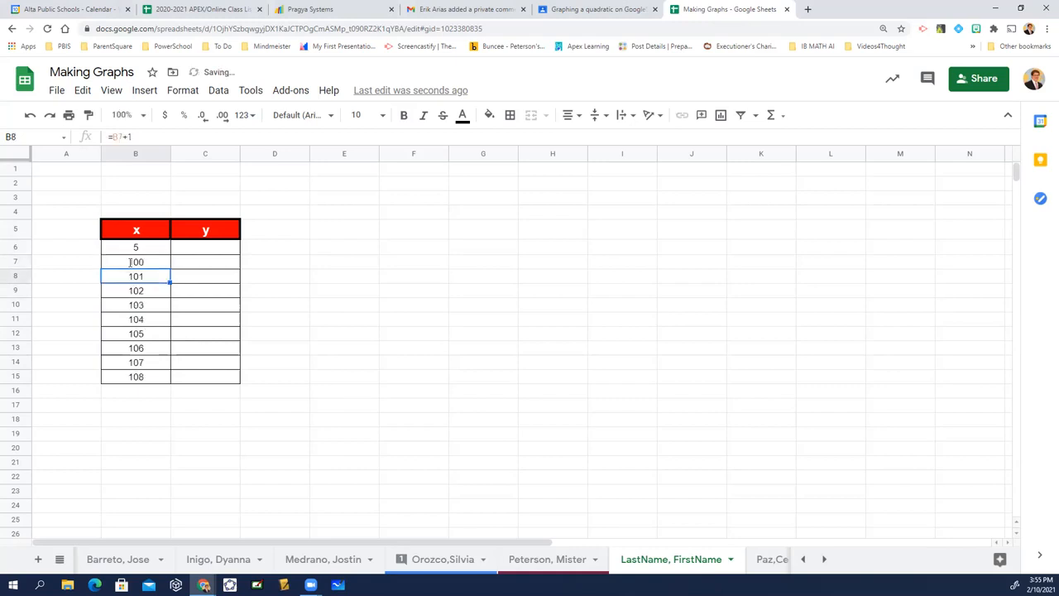
key(ctrl+z)
Set the starting x value in cell B6 to 100.
key(Up)
text(100)
key(Return)
Set the starting x value in cell B6 to 0.
key(Up)
text(0)
key(Return)
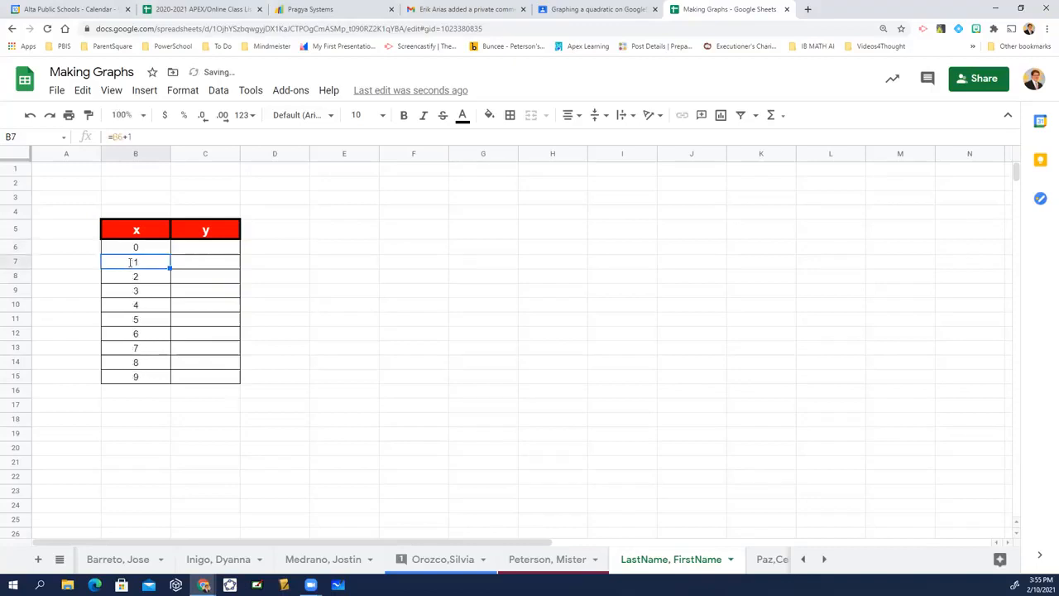
Write the equation y = x+3 in cell C4 above the y header.
key(Right)
key(Up)
key(Up)
key(Up)
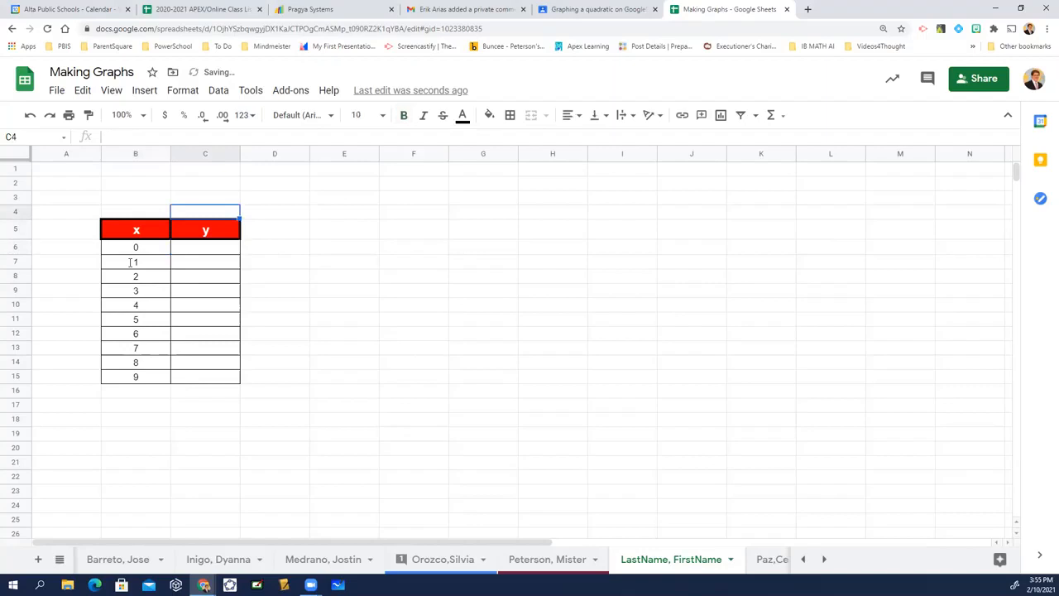
text(y =)
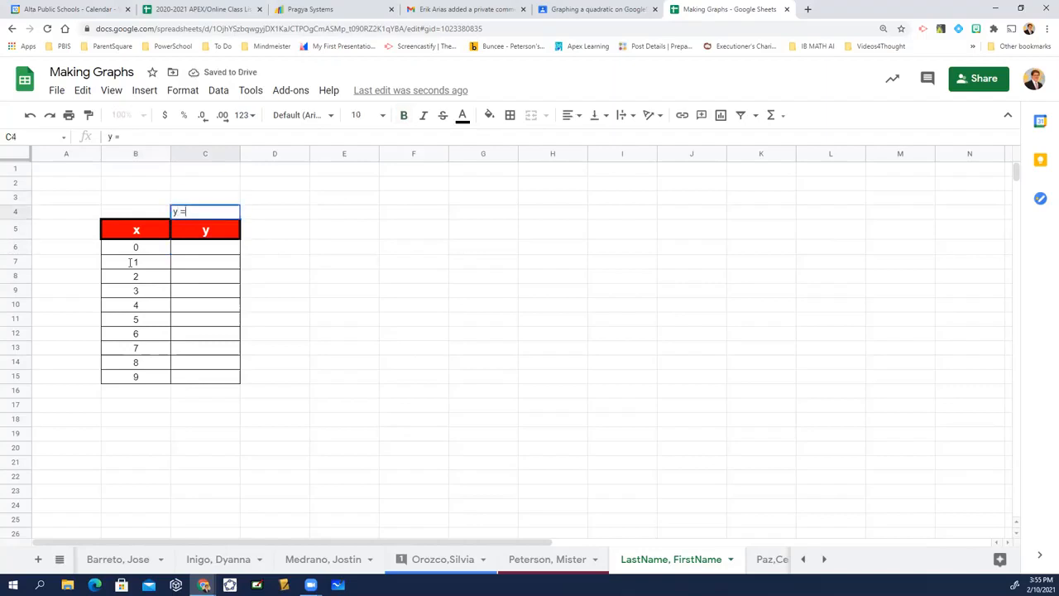
text( x+3)
key(Return)
Enter the formula =B6+3 in cell C6, the first cell of the y column.
key(Down)
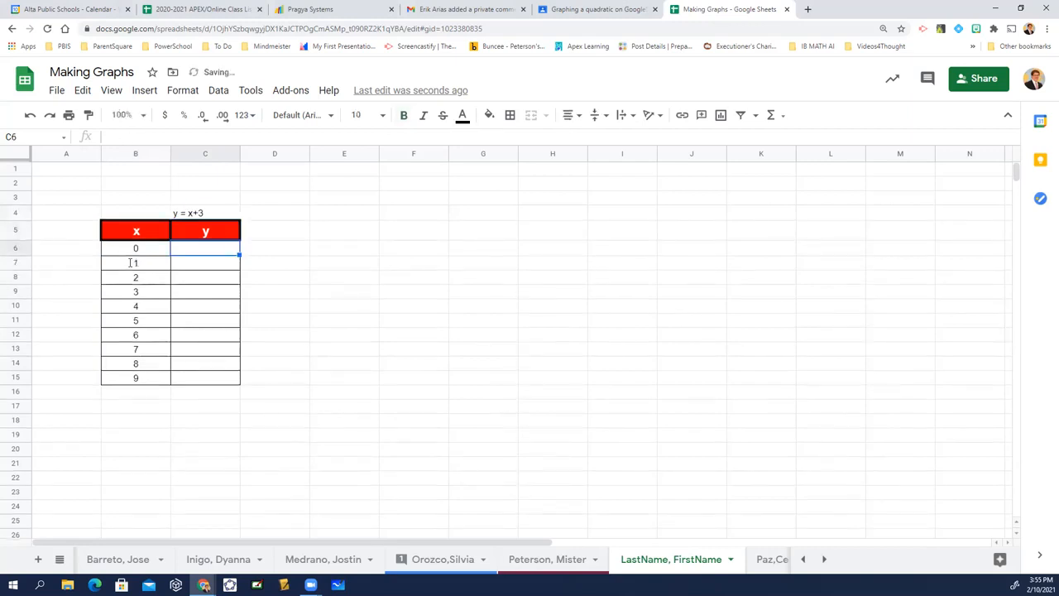
text(=)
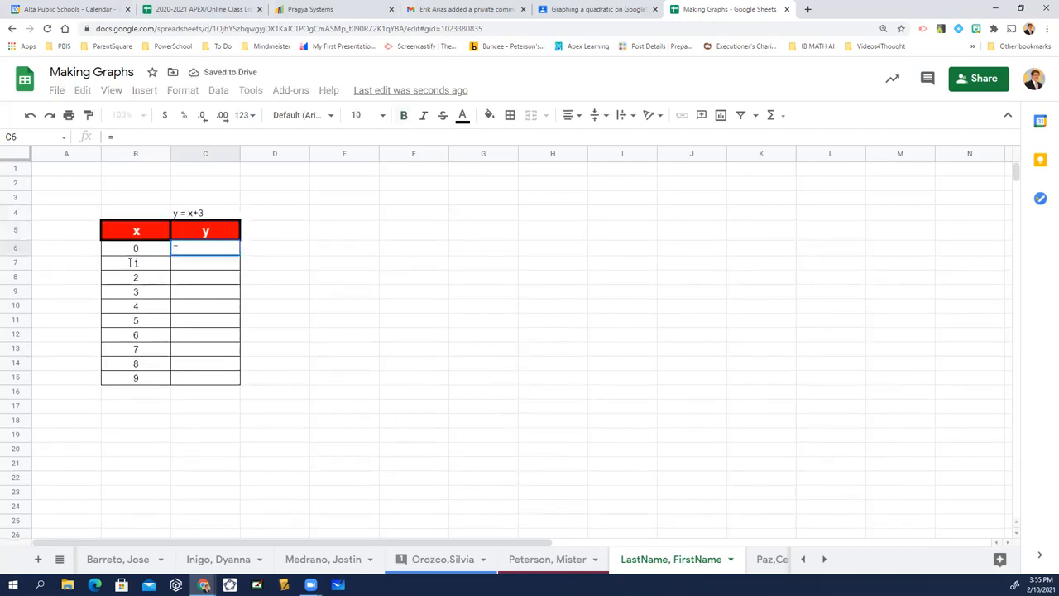
key(Left)
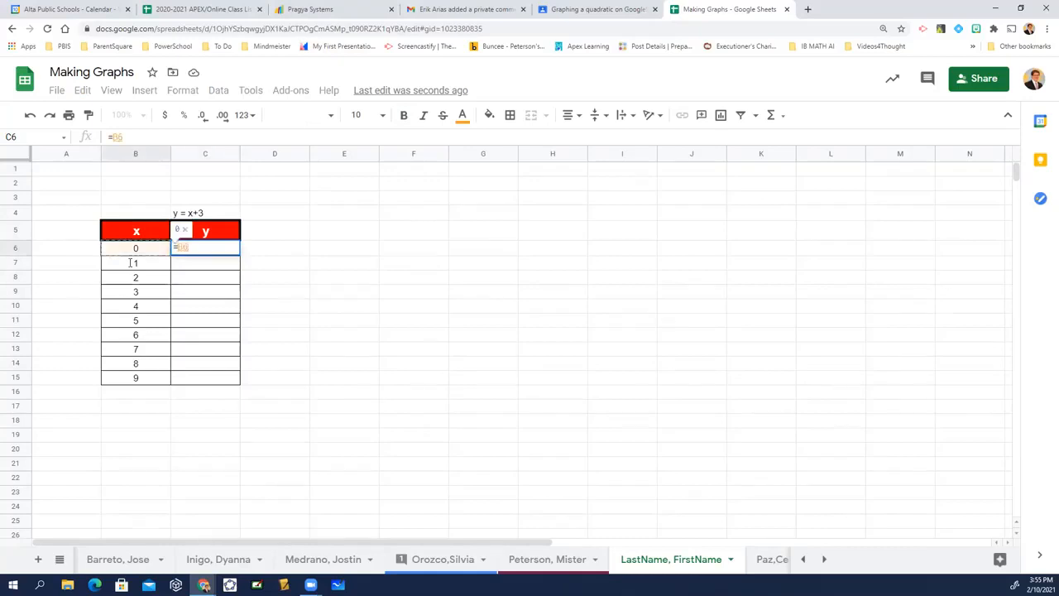
text(+3)
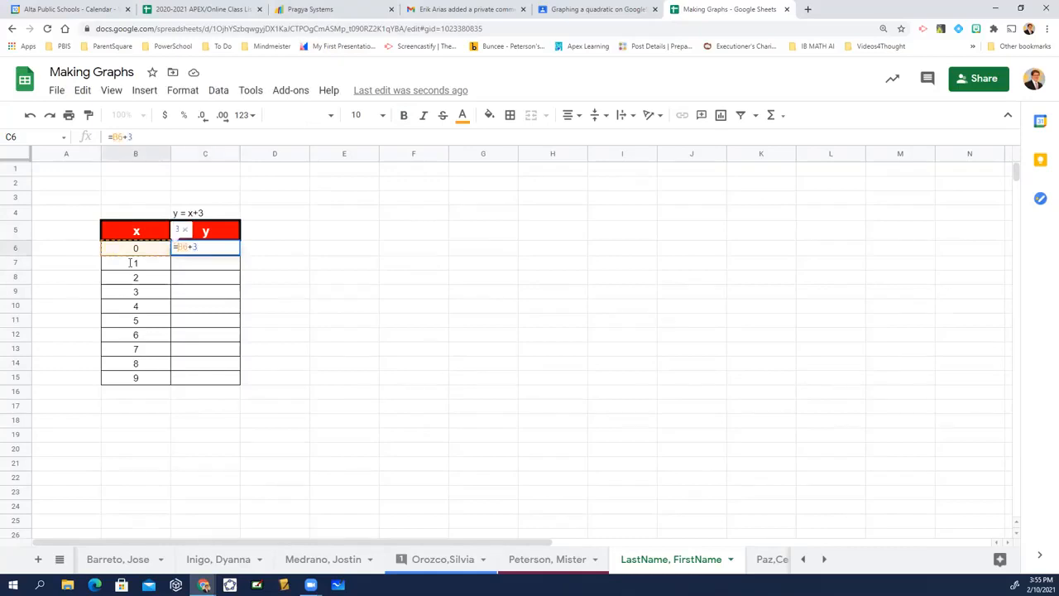
key(Return)
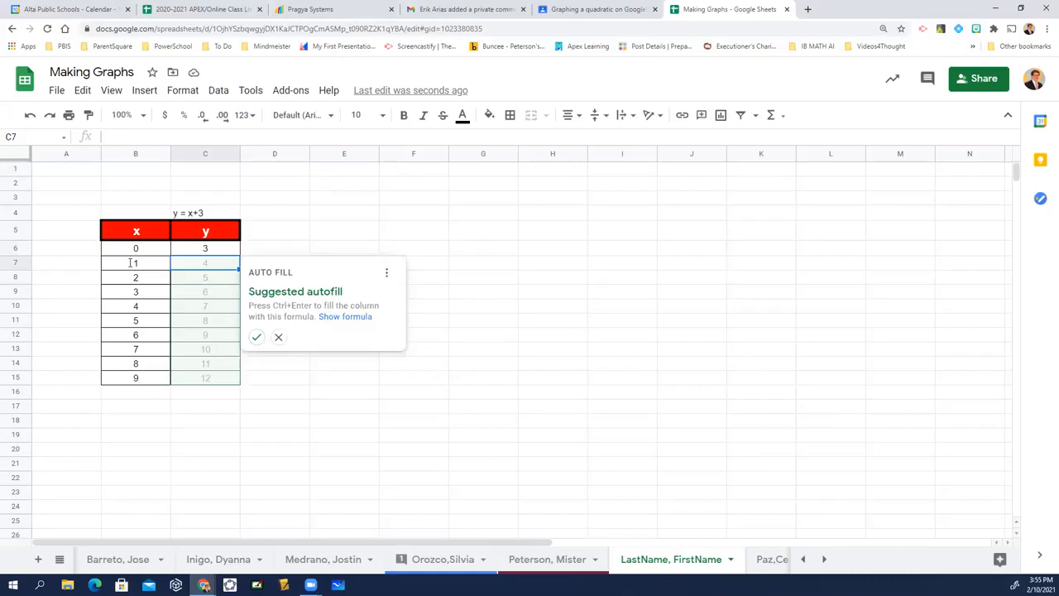
Accept the suggested autofill to copy the y formula into cells C7 to C15.
key(ctrl+Return)
key(Down)
key(Down)
key(Down)
key(Down)
key(Down)
key(Down)
key(Down)
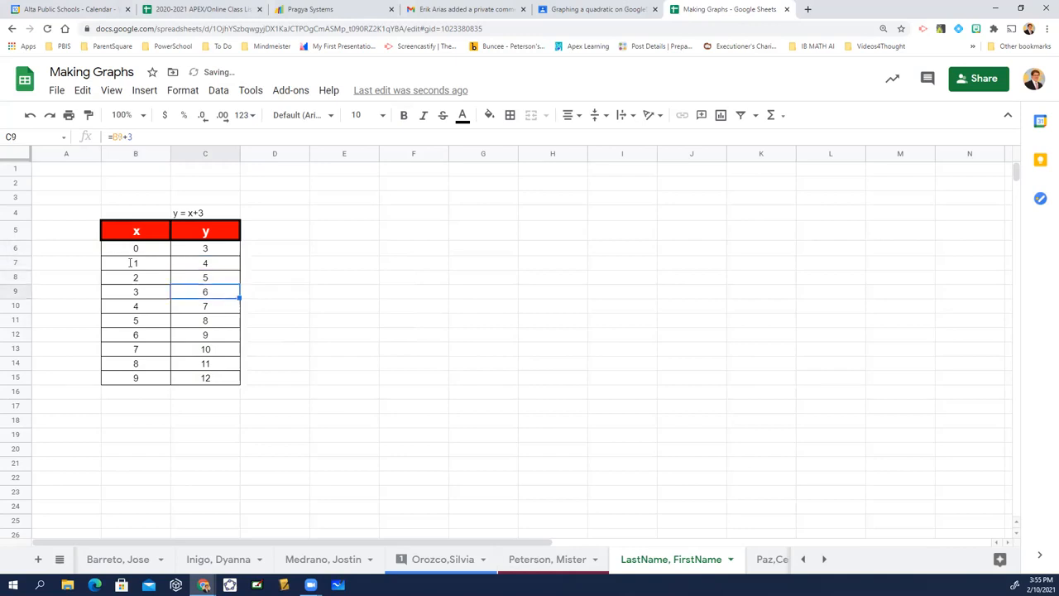
Review the formulas in the x and y columns of the table.
key(Up)
key(Up)
key(Up)
key(Up)
key(Up)
key(Left)
key(Up)
Fill the starting x cell B6 with bright green.
key(Up)
key(Right)
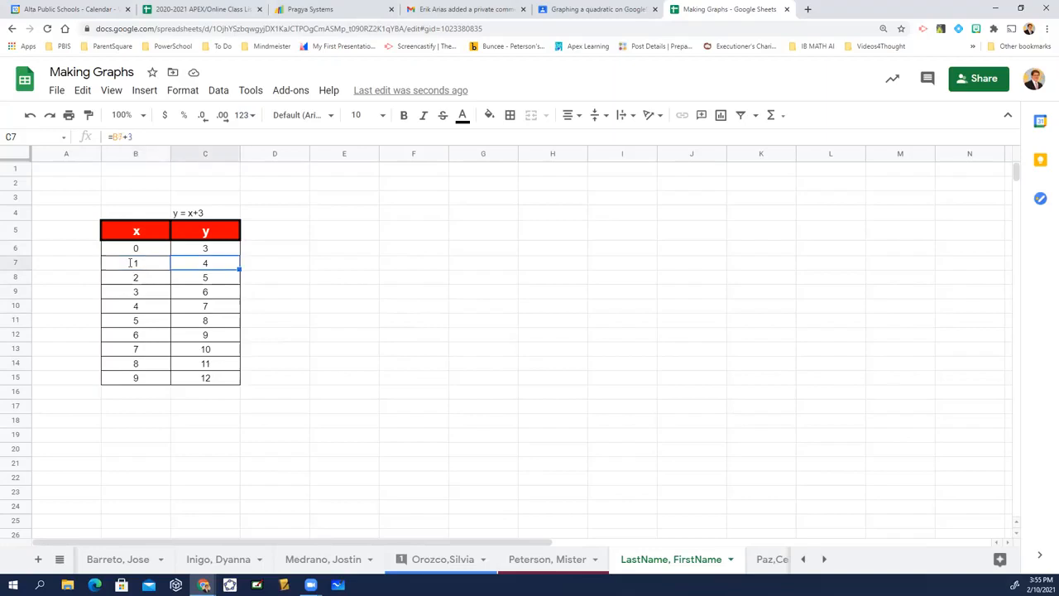
key(Left)
key(Up)
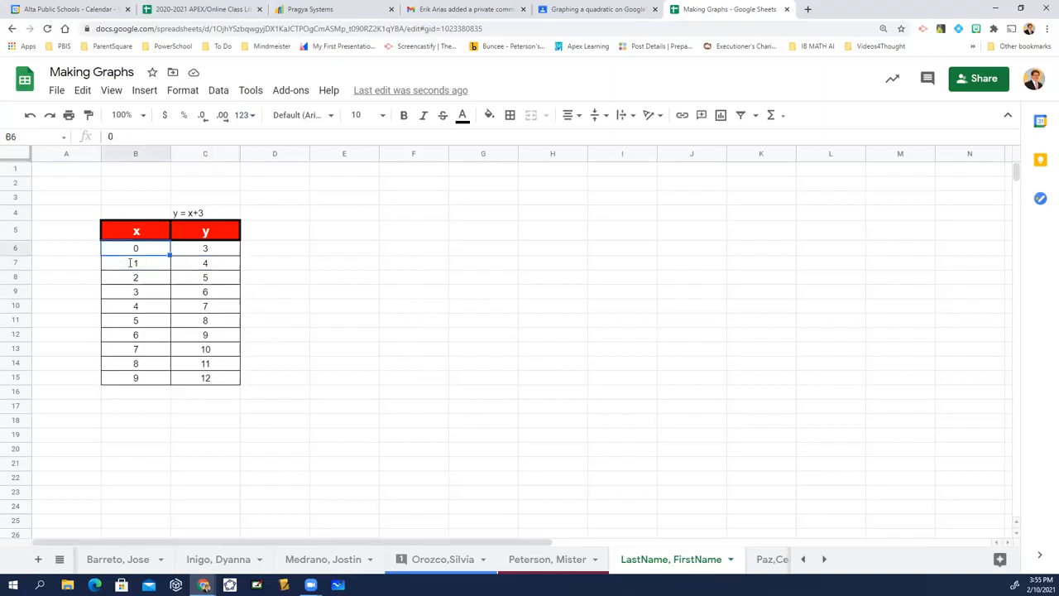
click(489, 115)
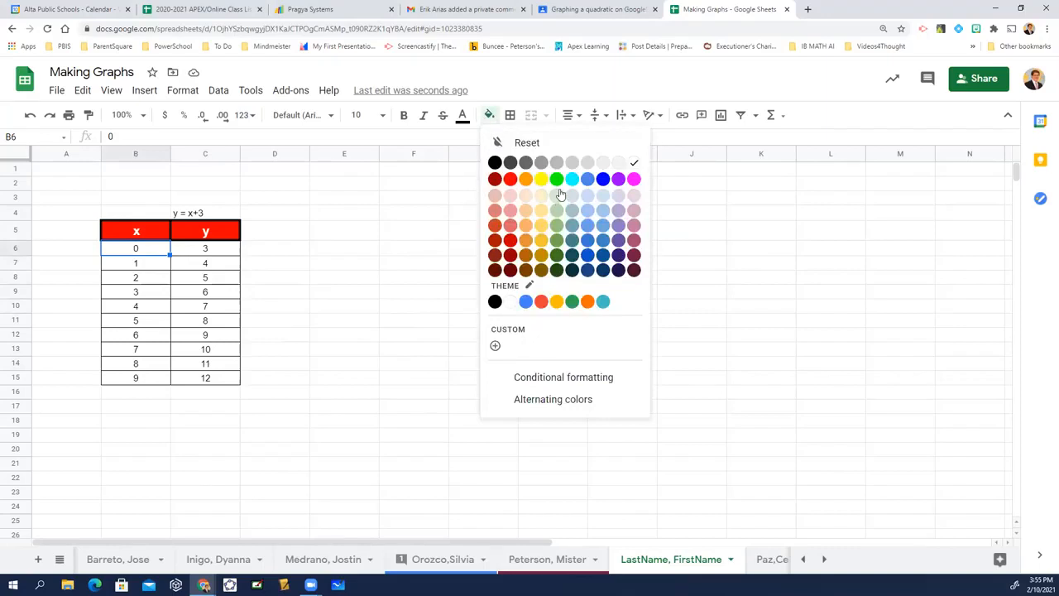
click(572, 202)
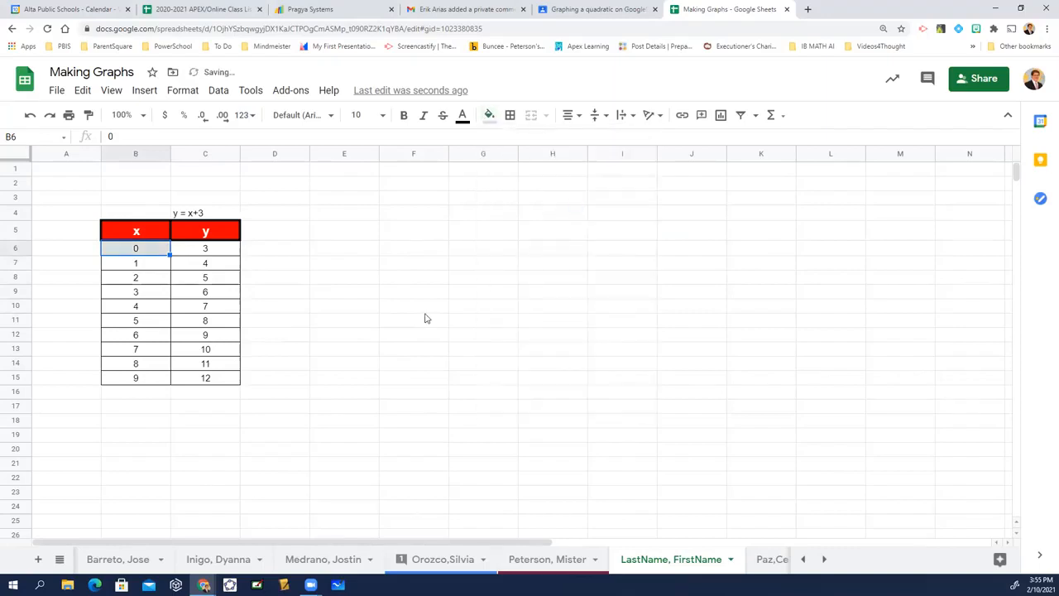
click(489, 116)
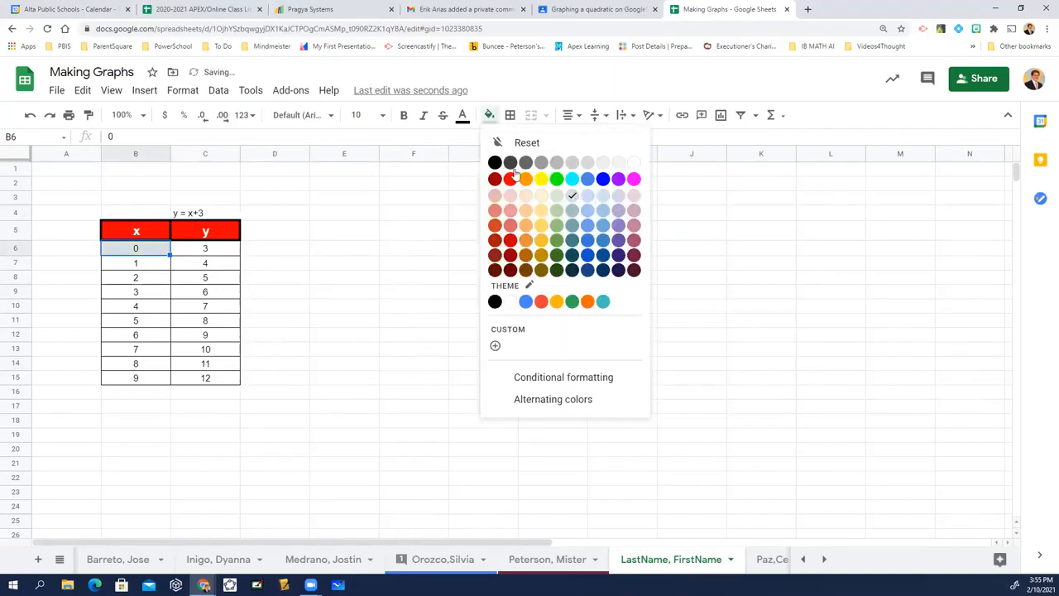
click(561, 183)
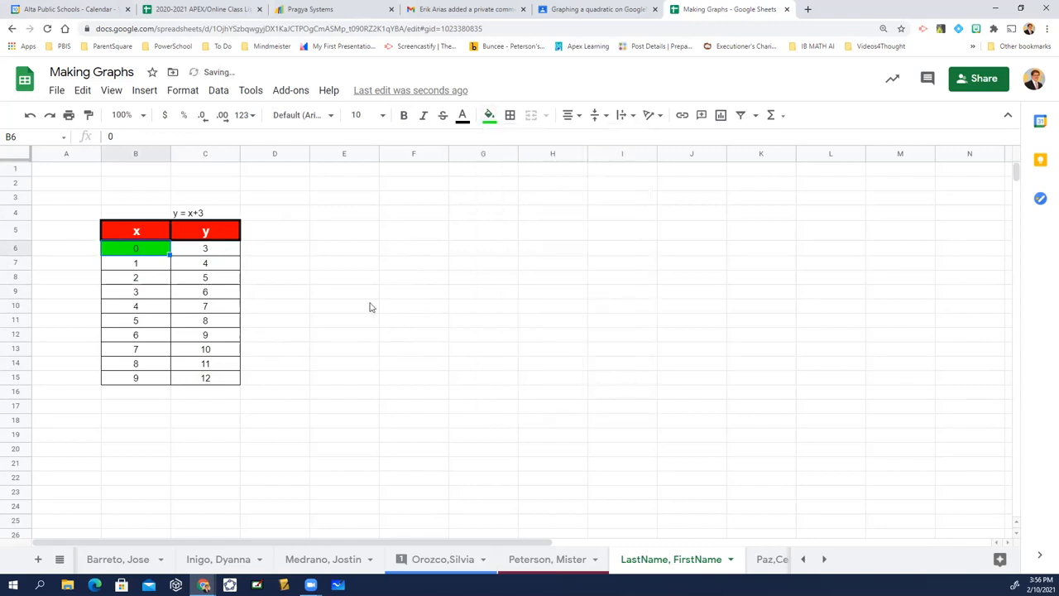
Try 25 as the starting x value in cell B6 and set it back to 0.
text(25)
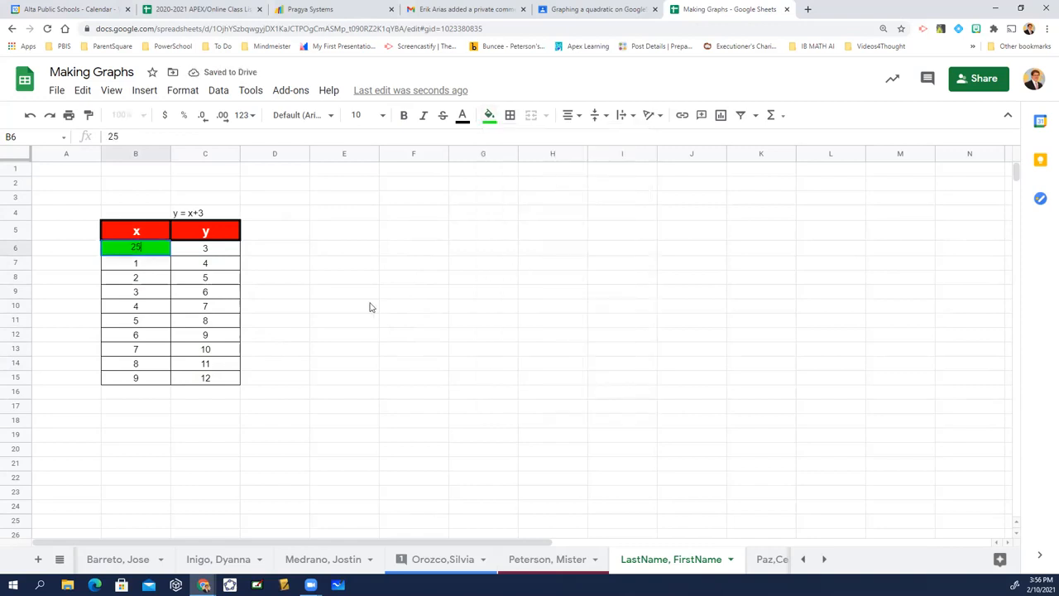
key(Return)
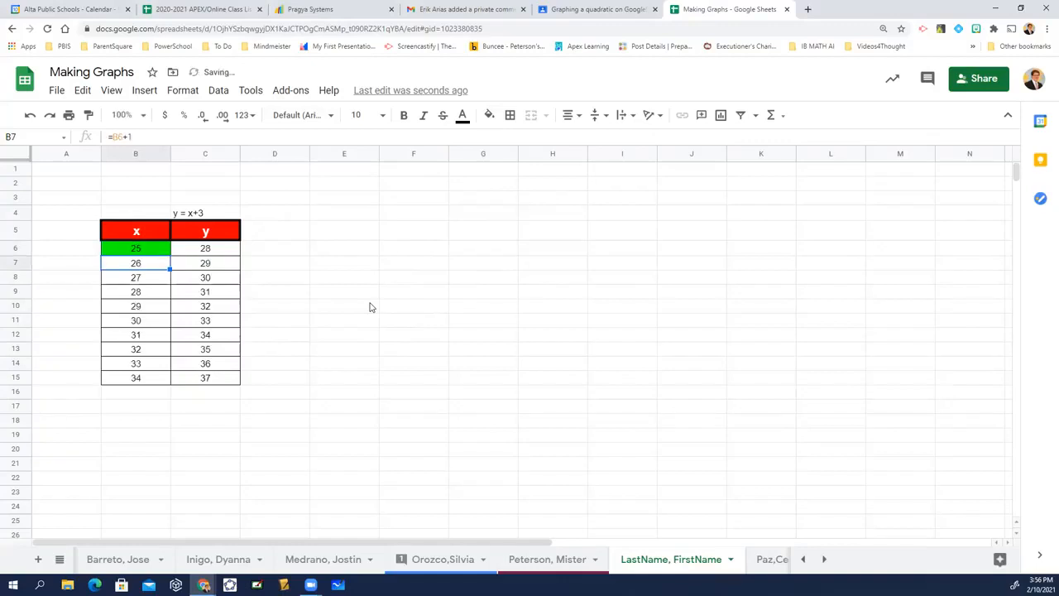
key(Up)
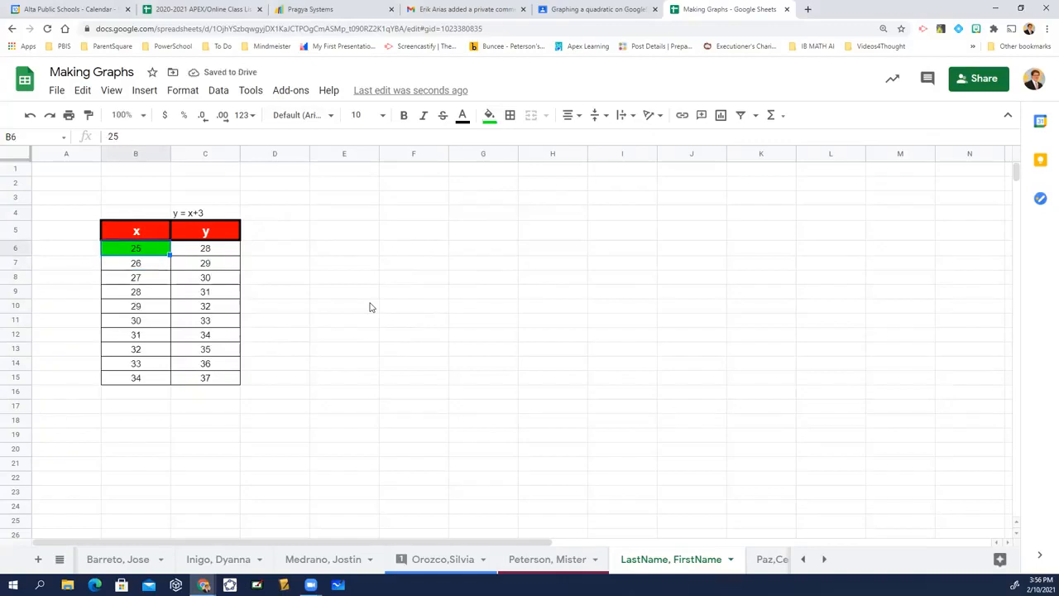
text(0)
key(Return)
key(Up)
key(Up)
key(shift+Right)
key(ctrl+shift+Down)
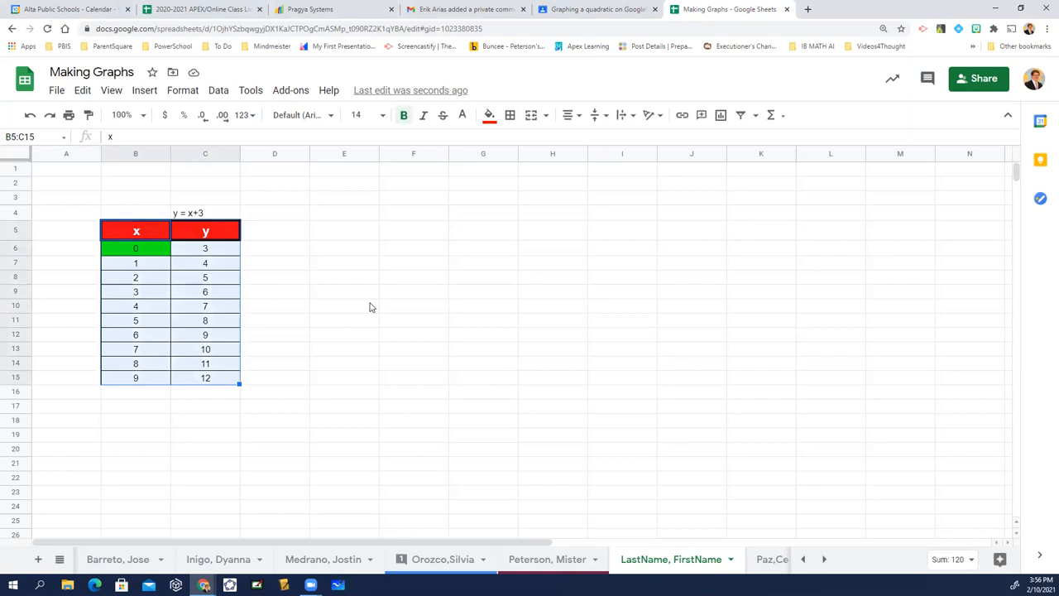
Insert a chart from the table range B5:C15 and place it beside the table, starting at column E.
click(121, 235)
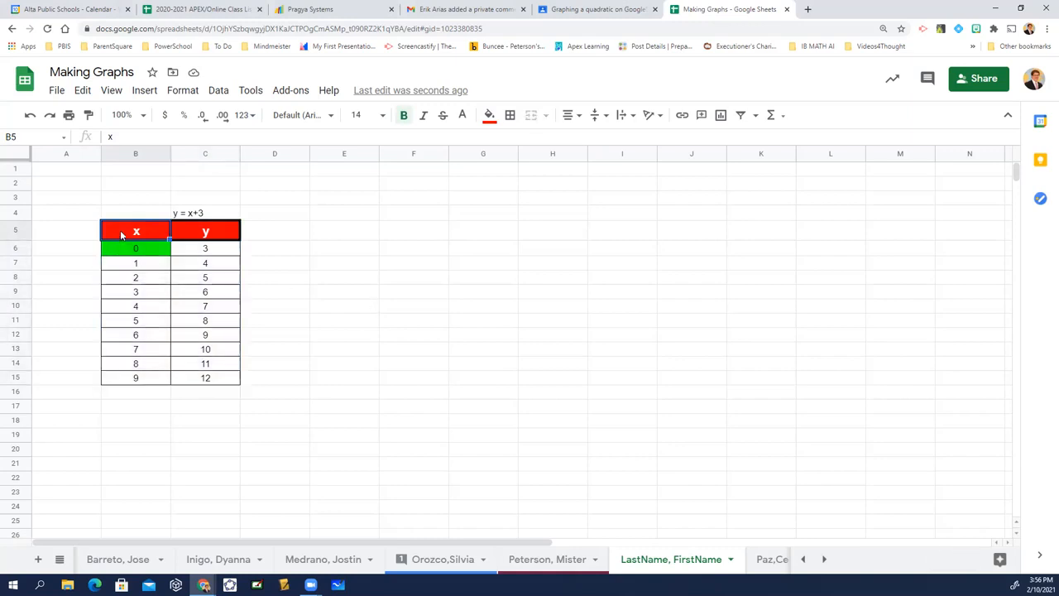
key(shift+Right)
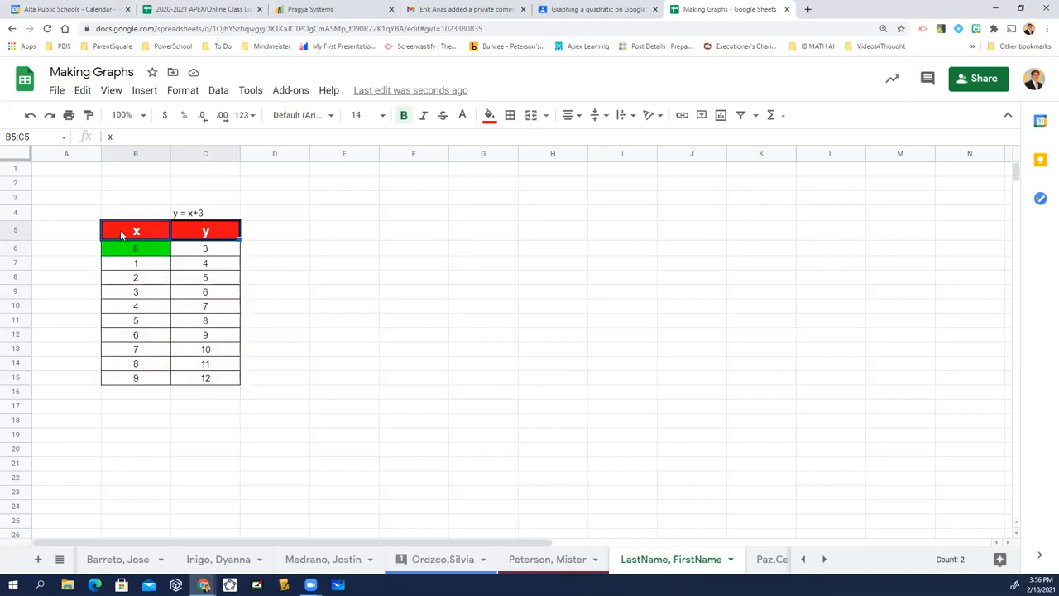
key(shift+Down)
key(shift+Down)
key(shift+Down)
key(shift+Down)
key(shift+Down)
key(shift+Down)
key(shift+Down)
key(shift+Down)
key(shift+Down)
key(shift+Down)
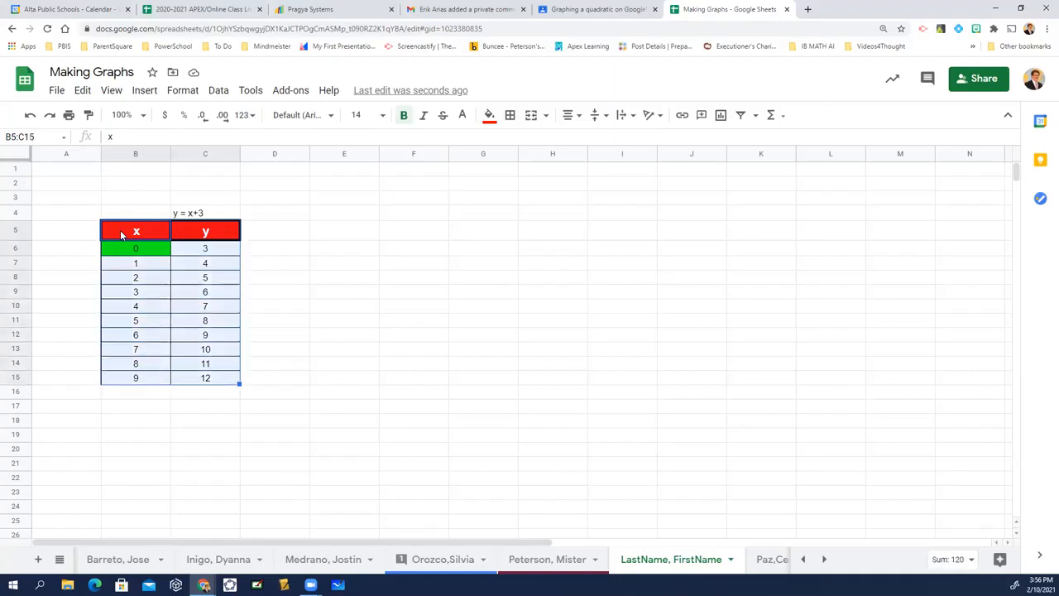
click(151, 93)
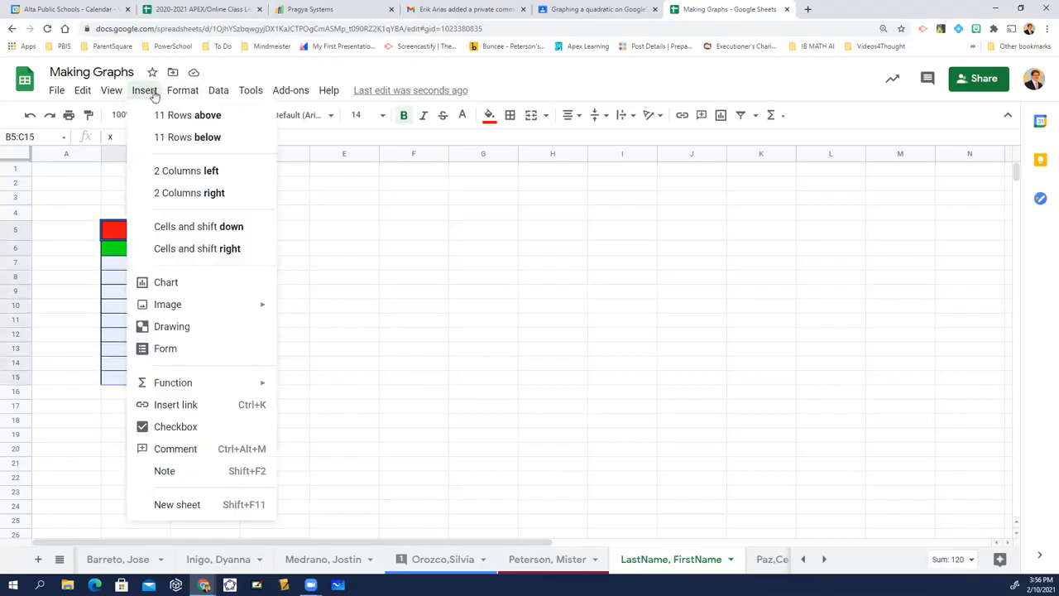
click(165, 282)
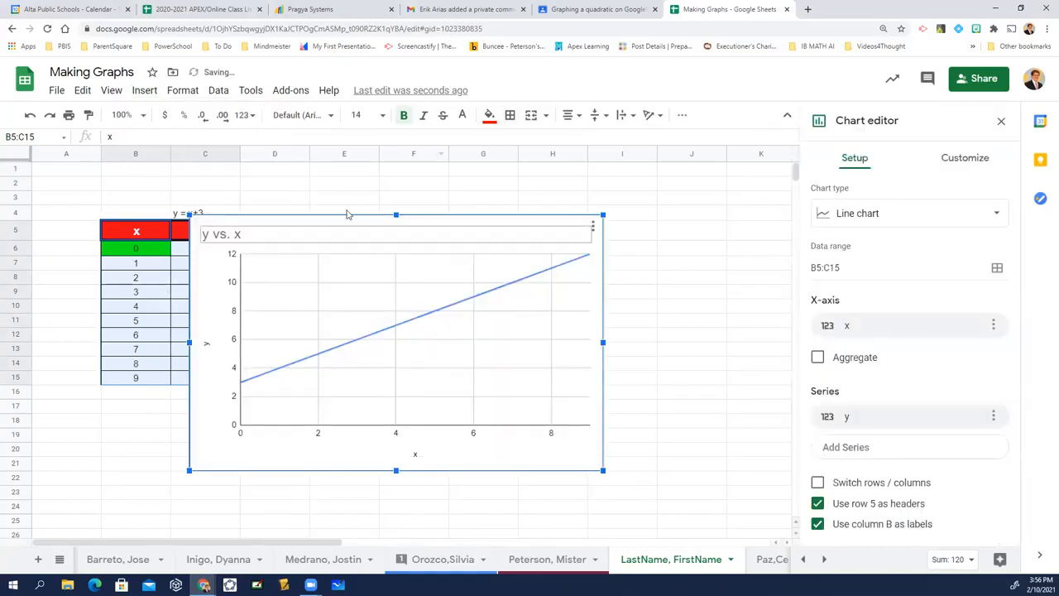
drag(328, 226, 447, 216)
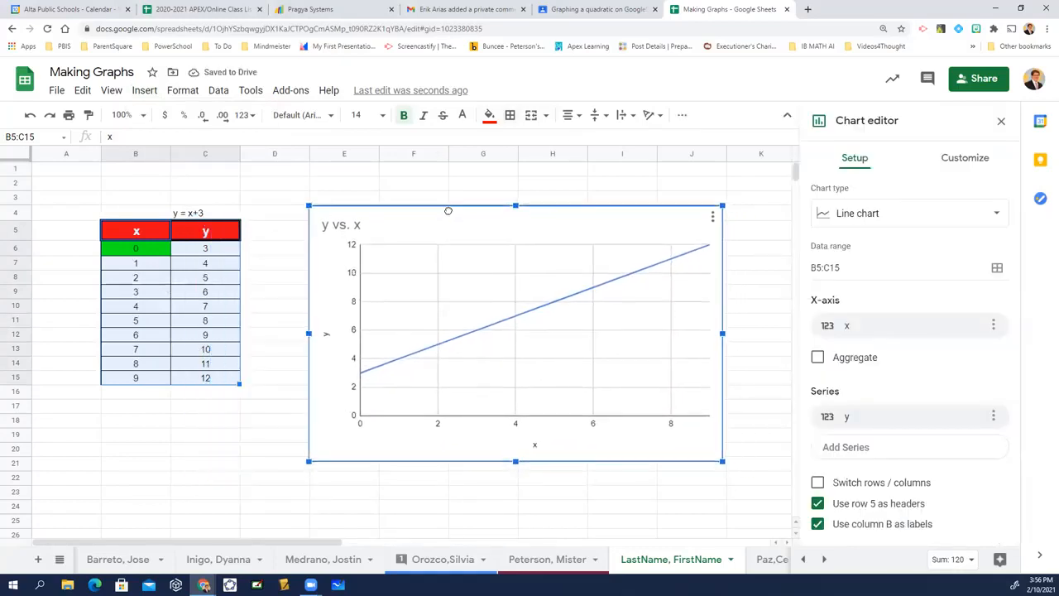
Try the stacked area, column and scatter chart types, and return the chart to a line chart.
click(919, 213)
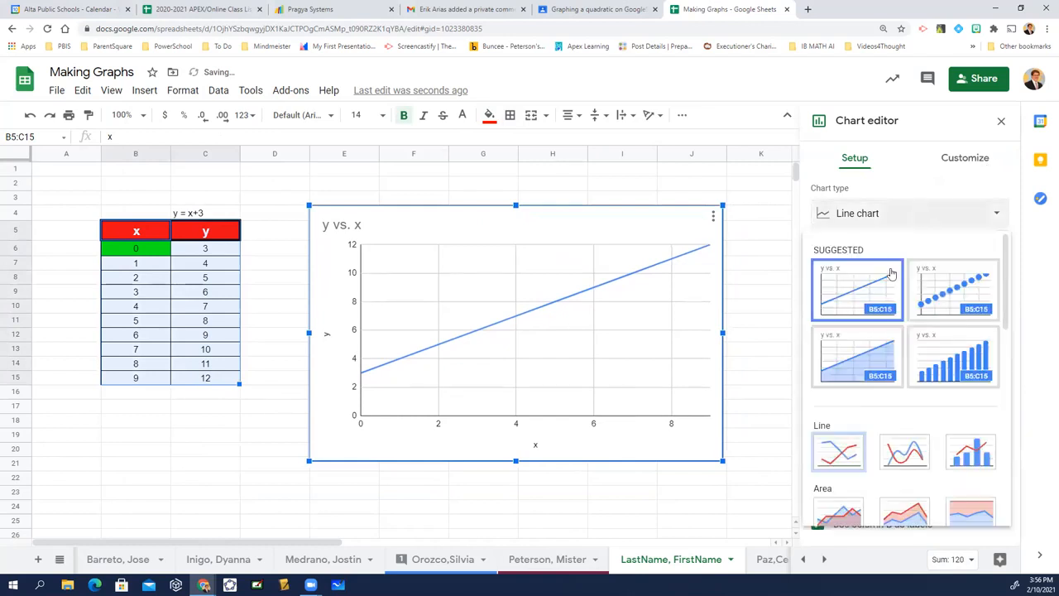
scroll(891, 380, down, 2)
click(897, 407)
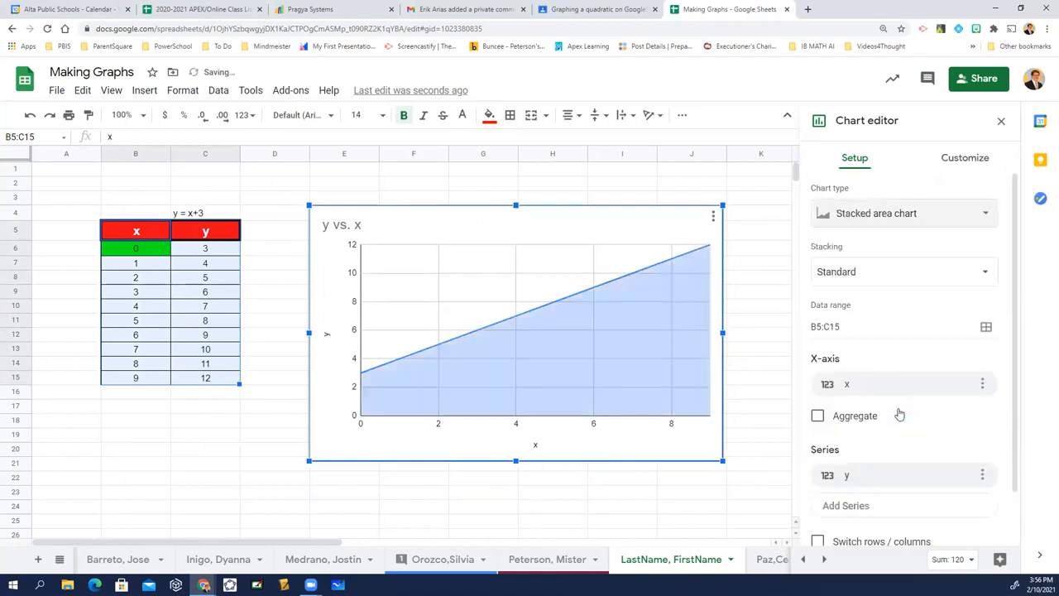
click(884, 219)
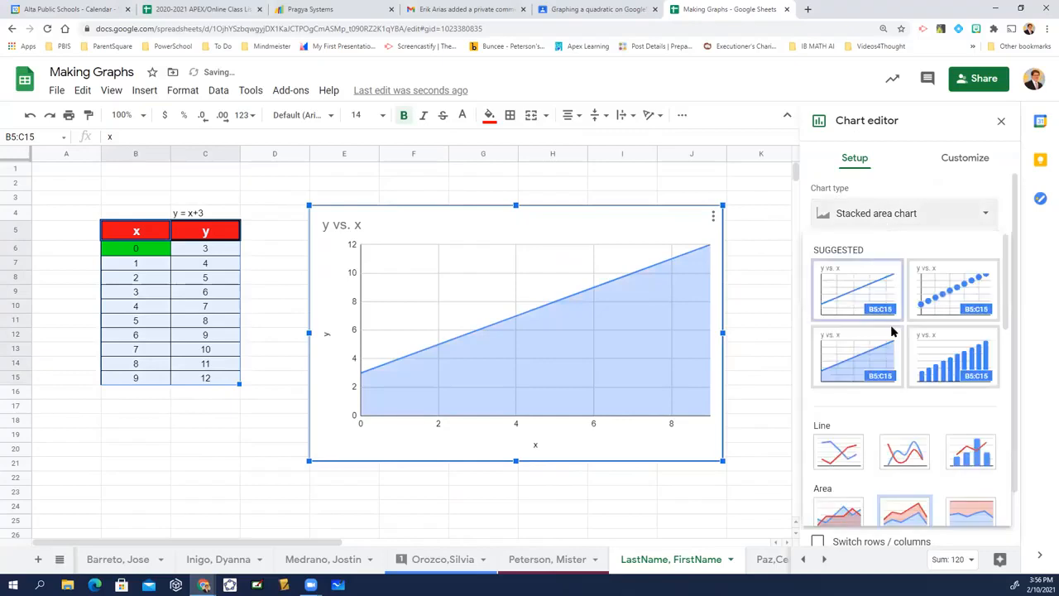
click(935, 373)
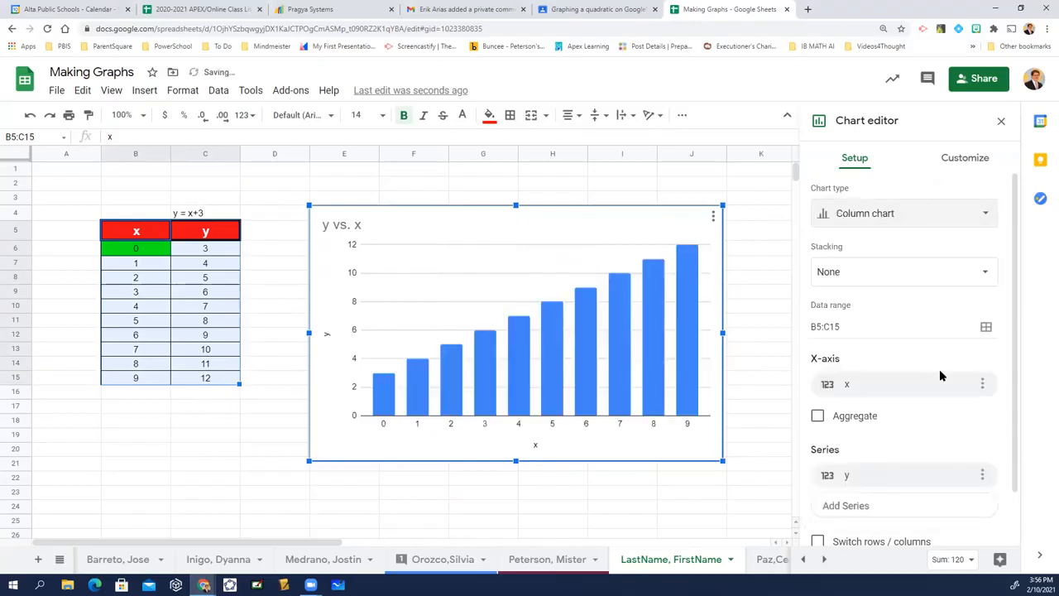
click(848, 215)
click(957, 299)
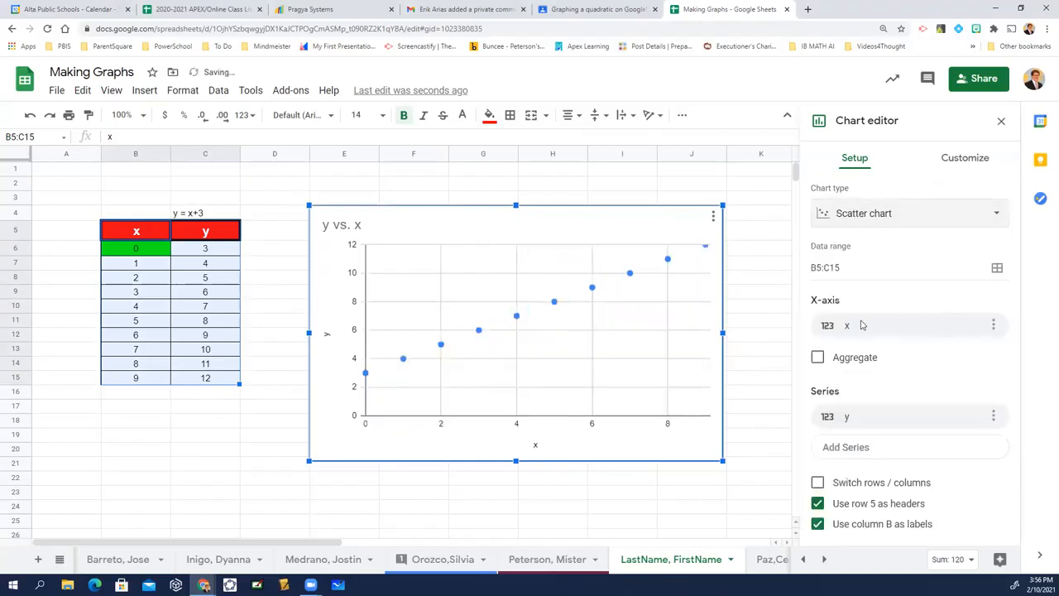
click(916, 217)
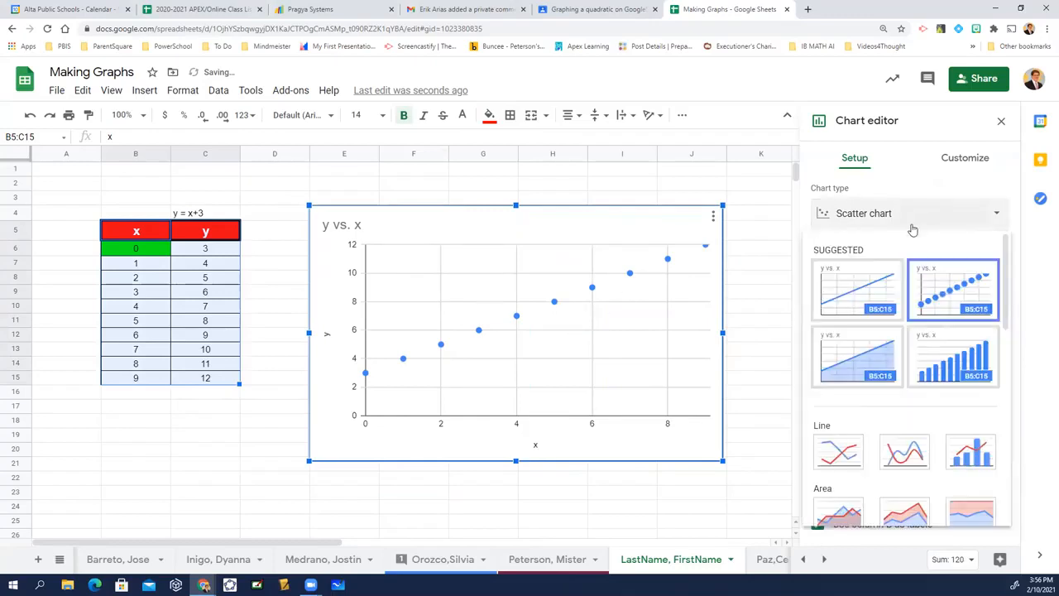
scroll(860, 372, down, 4)
click(852, 298)
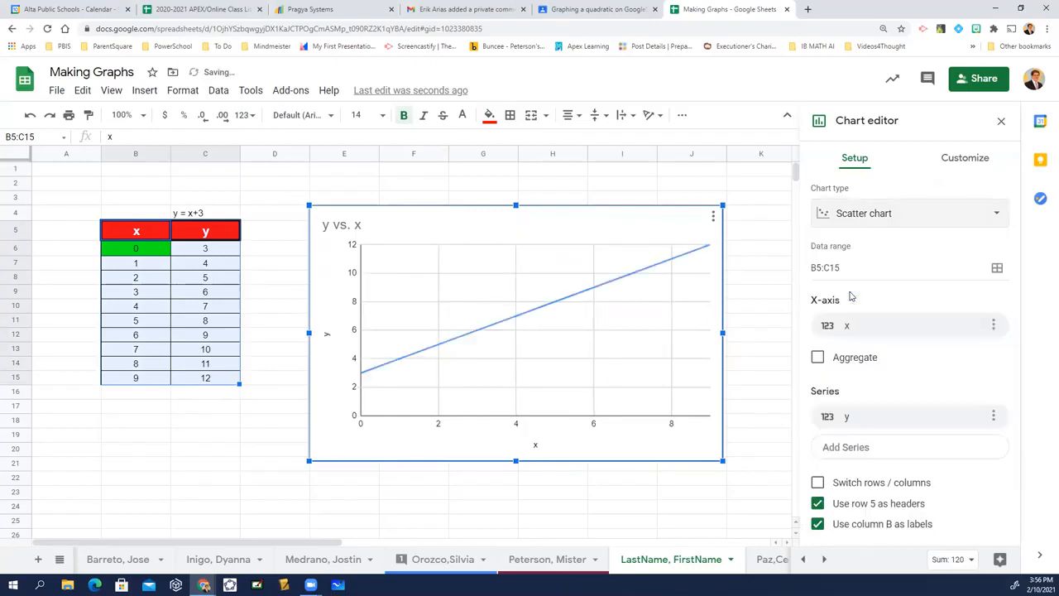
Try 4 as the starting x value in cell B6.
click(131, 250)
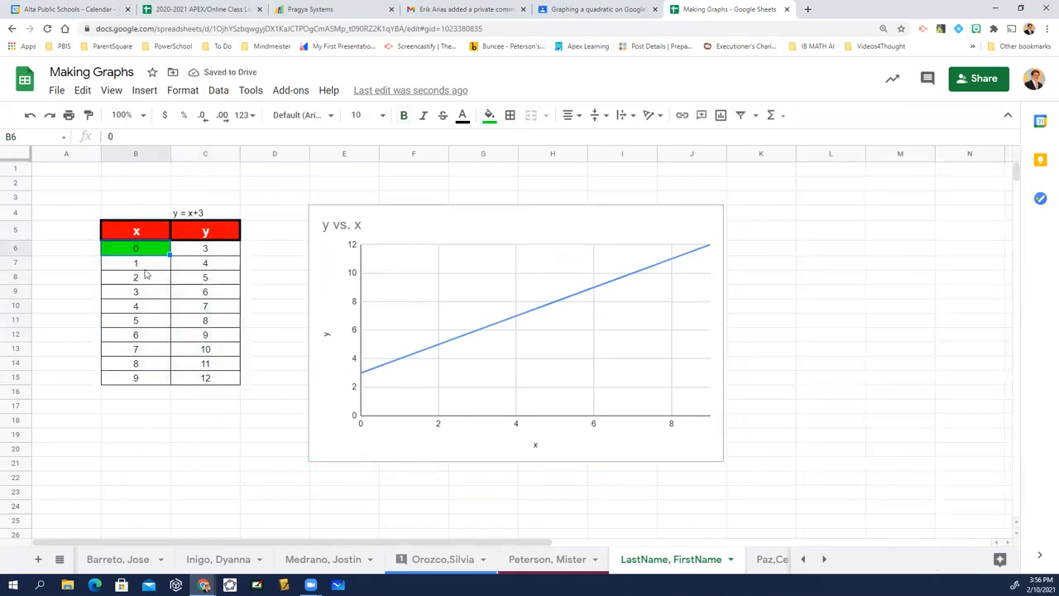
text(4)
key(Return)
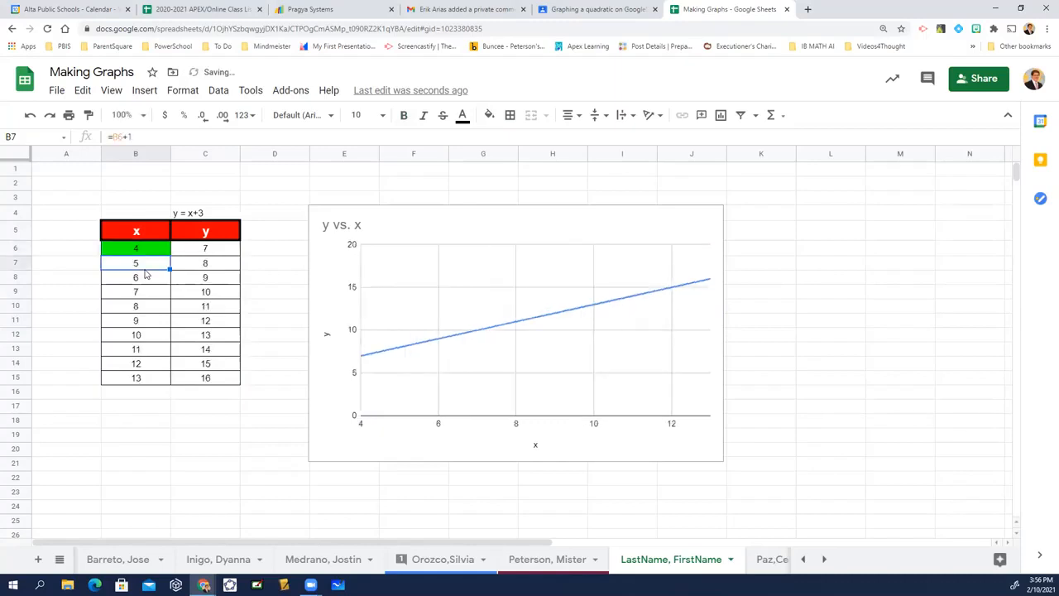
Set the starting x value in cell B6 to -5.
key(Up)
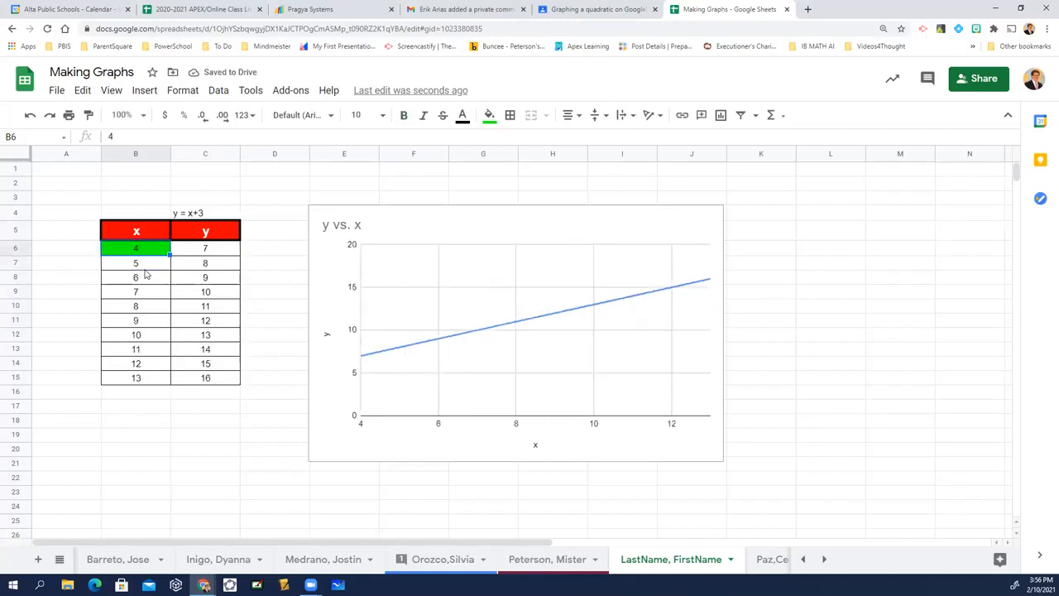
text(-5)
key(Return)
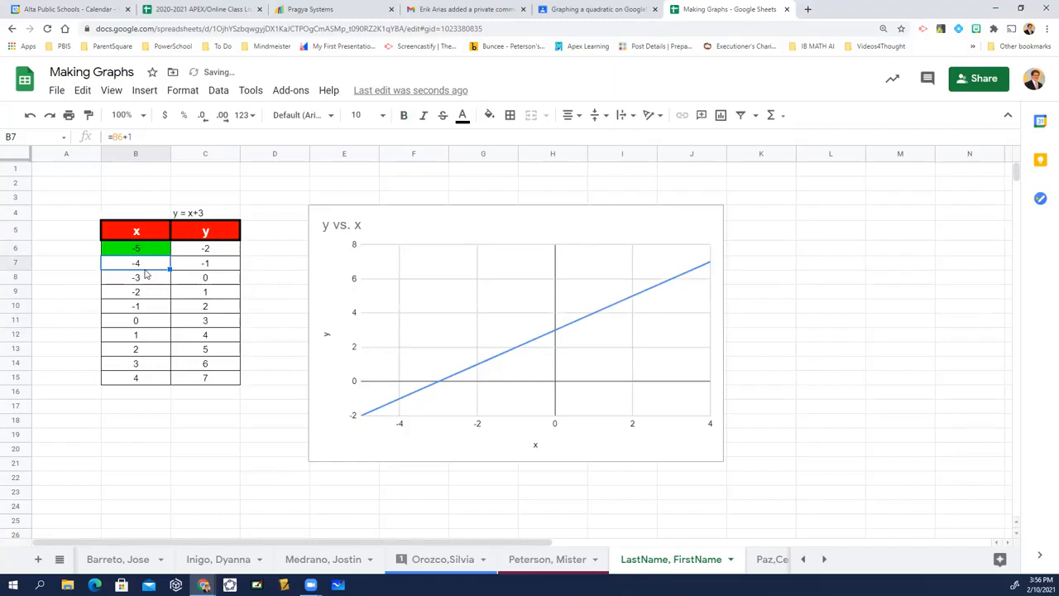
Change the equation label in cell C4 to y = x*x.
key(Up)
key(Up)
key(Up)
key(Right)
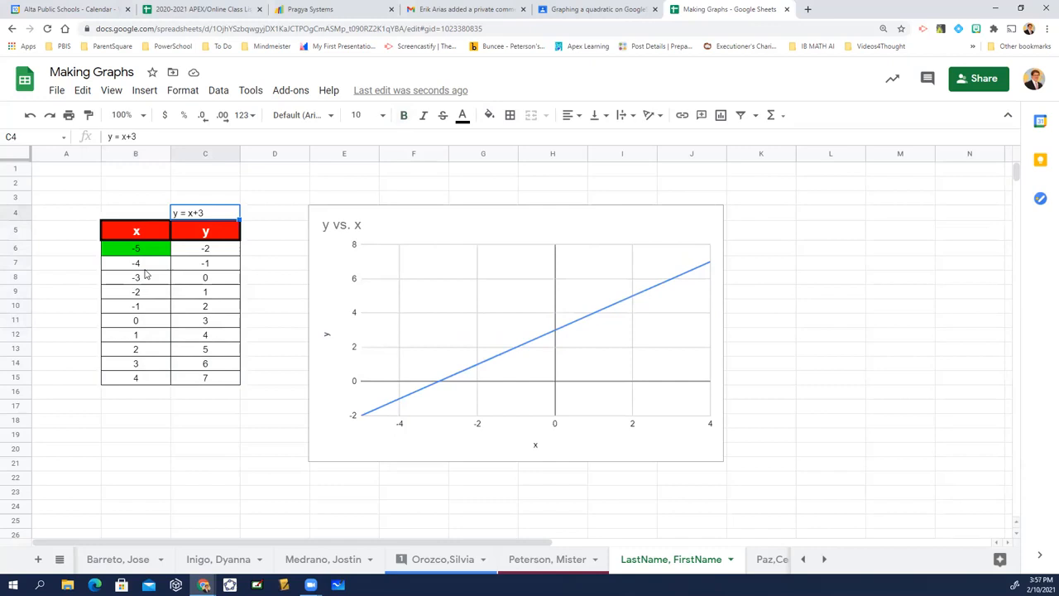
click(137, 136)
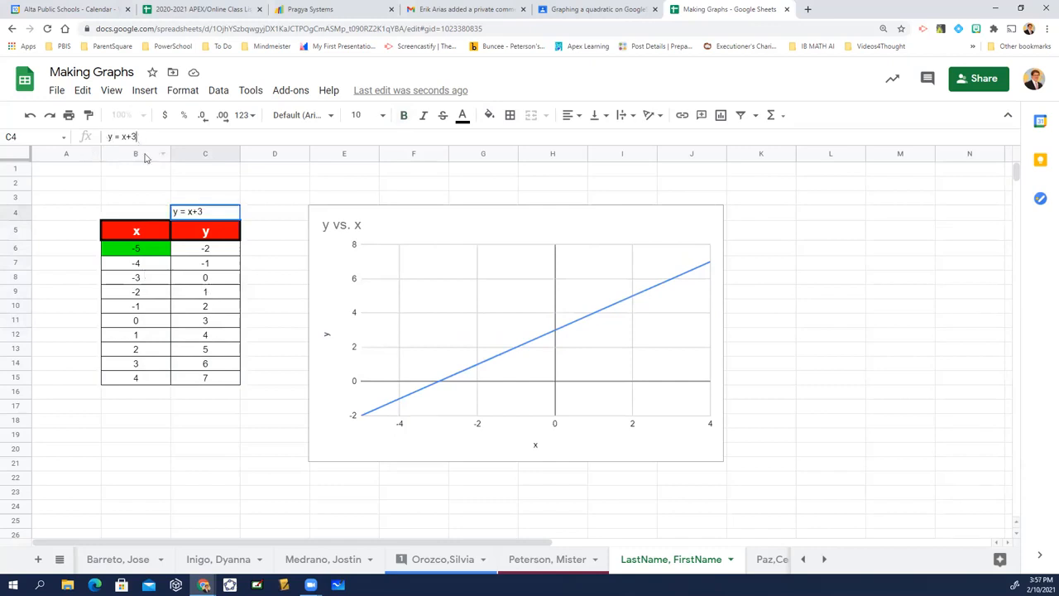
key(BackSpace)
key(BackSpace)
text(^x)
key(Return)
Change the formula in cell C6, the first cell of the y column, to =B6*B6.
key(Down)
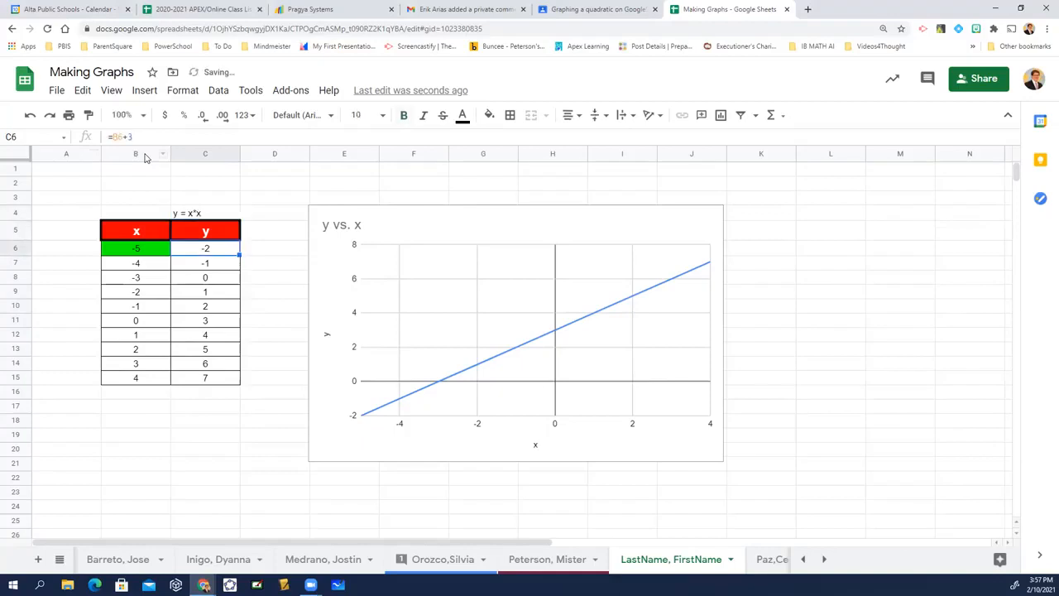
click(141, 136)
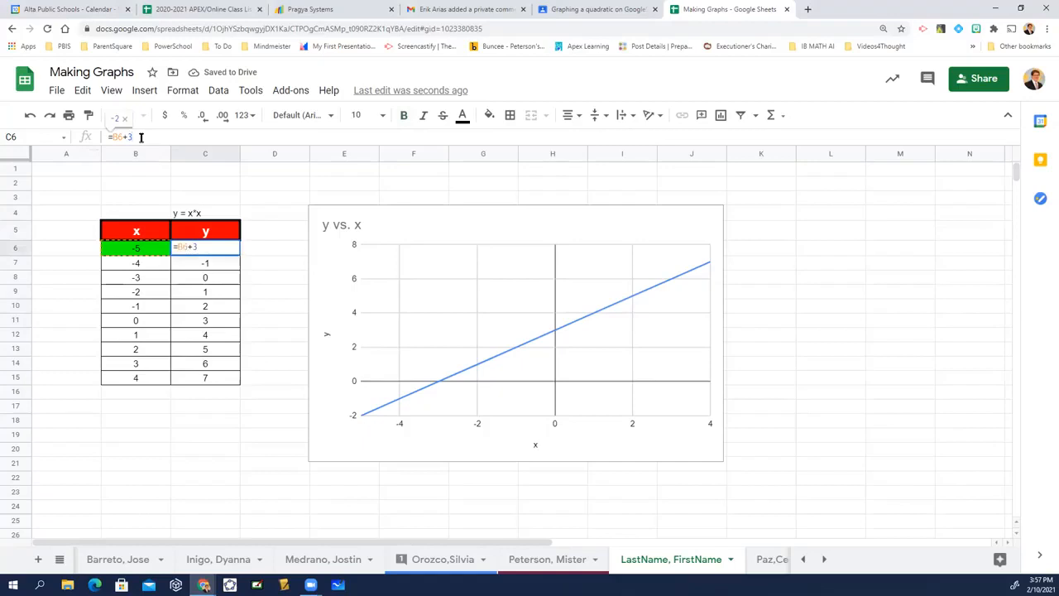
key(BackSpace)
key(BackSpace)
text(*)
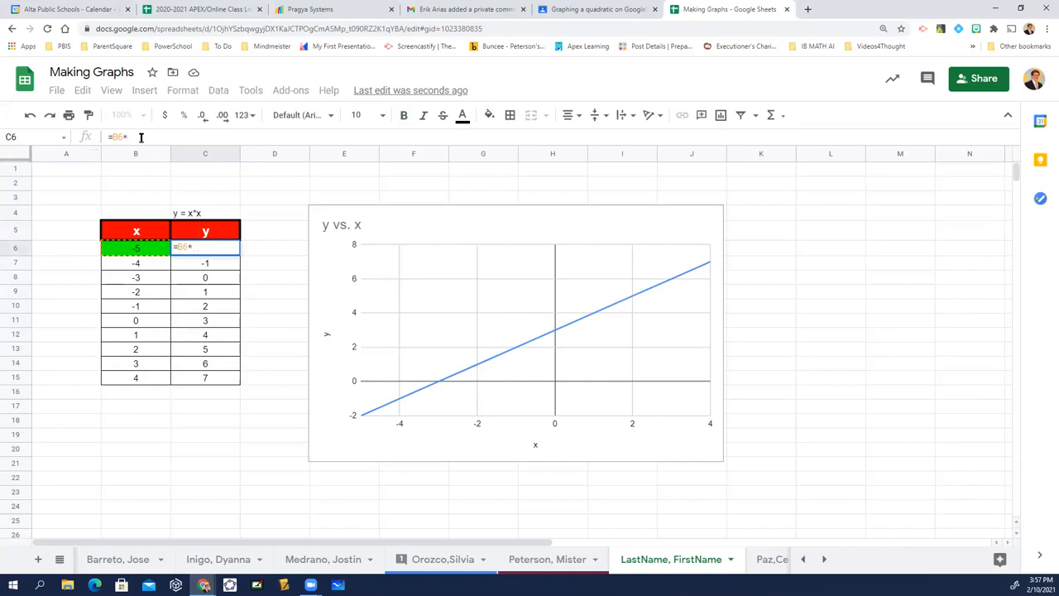
text(B6)
key(Return)
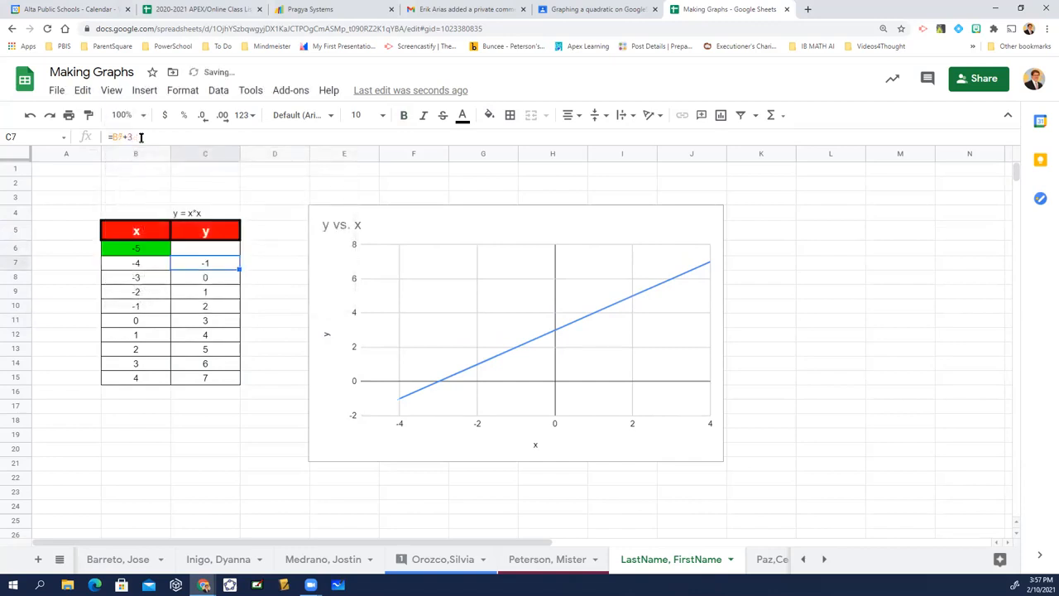
Fill the squared formula from cell C6 down the y column through C15.
key(Up)
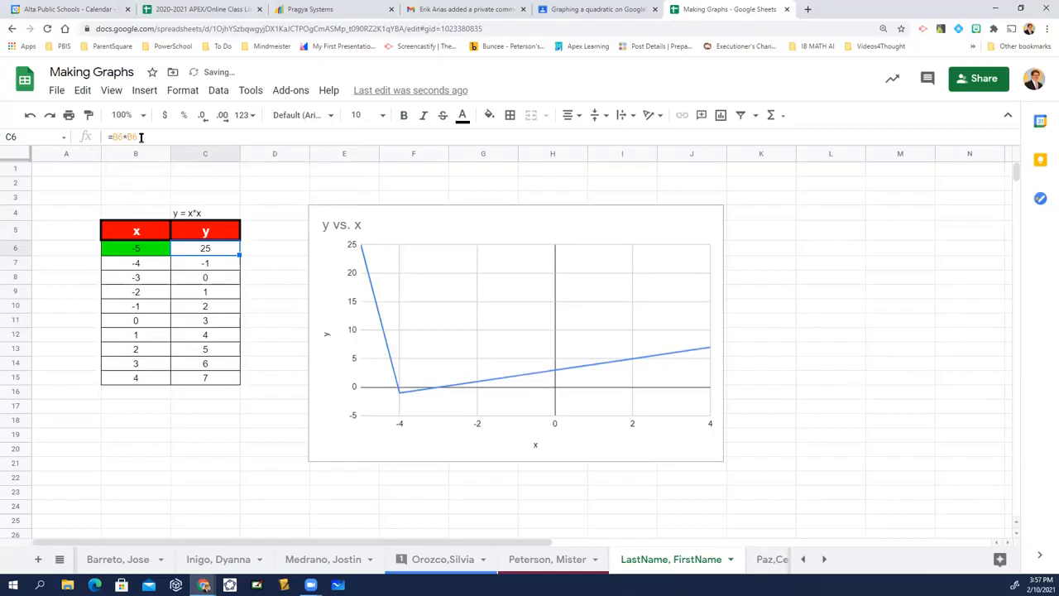
key(Down)
key(Down)
key(Down)
key(Down)
key(Down)
key(Down)
key(Down)
key(Down)
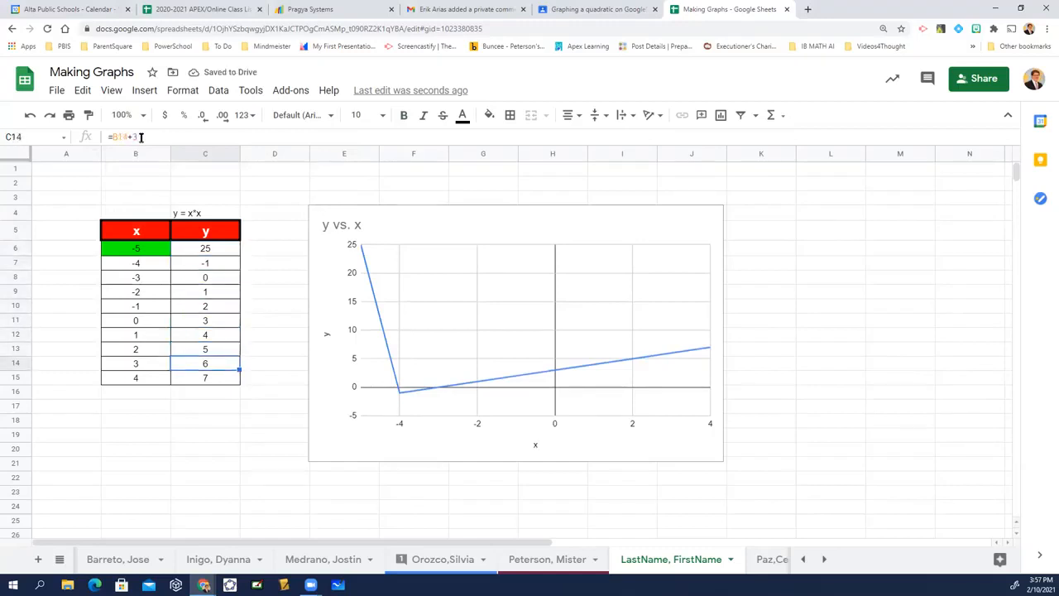
key(Up)
key(Up)
key(Up)
key(Up)
key(Up)
key(Up)
key(Up)
key(Up)
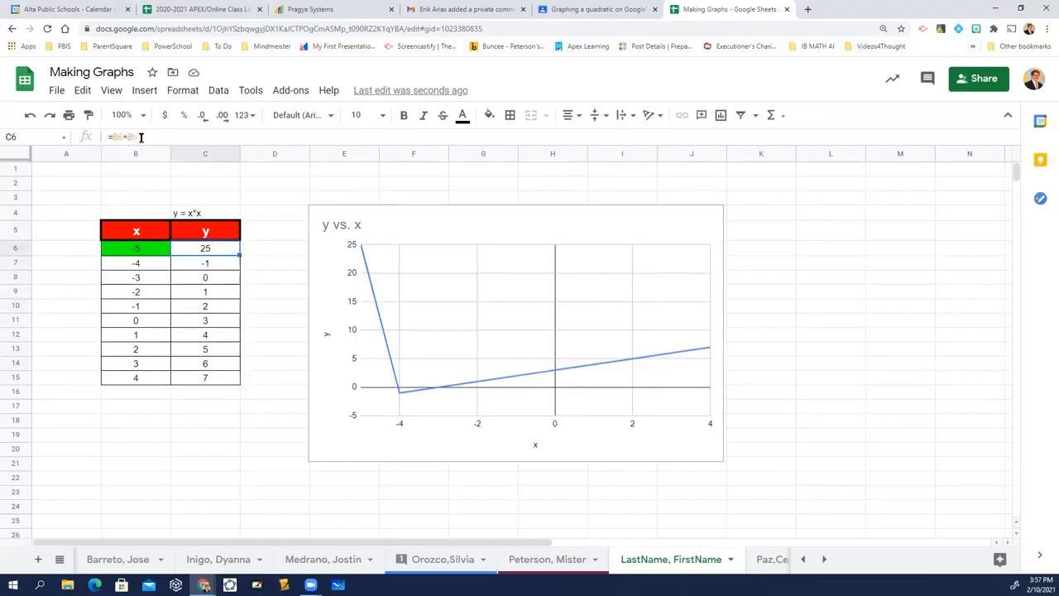
key(ctrl+shift+Down)
key(ctrl+d)
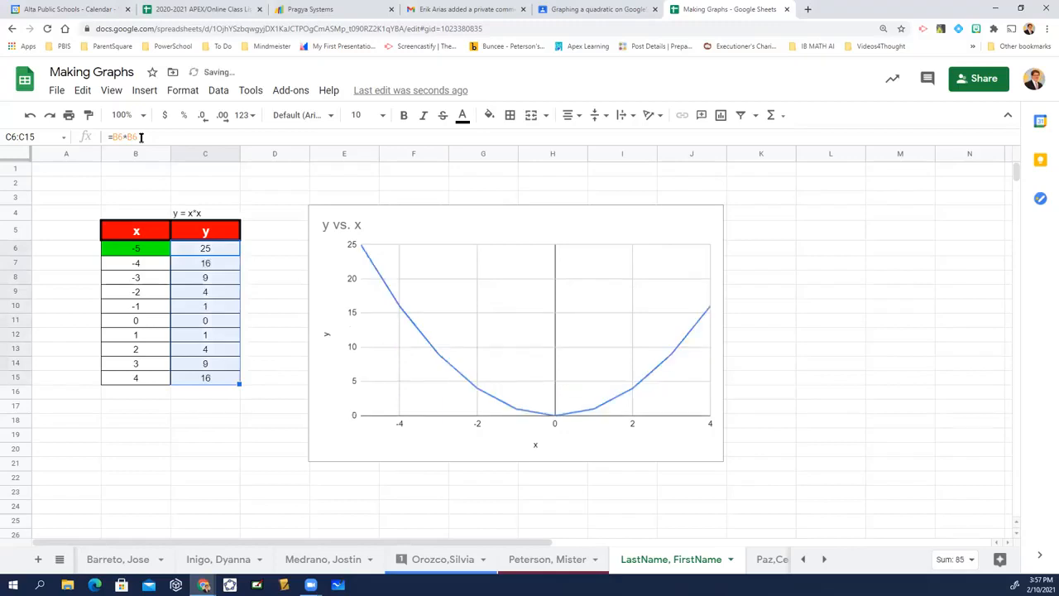
Try -4 as the starting x value in cell B6.
key(Left)
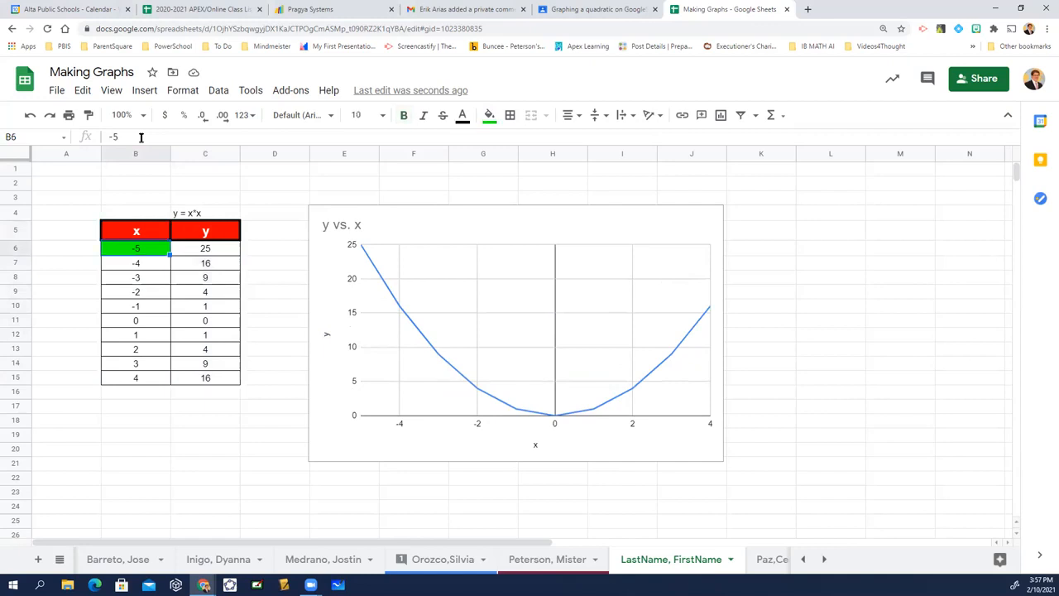
text(-)
key(Return)
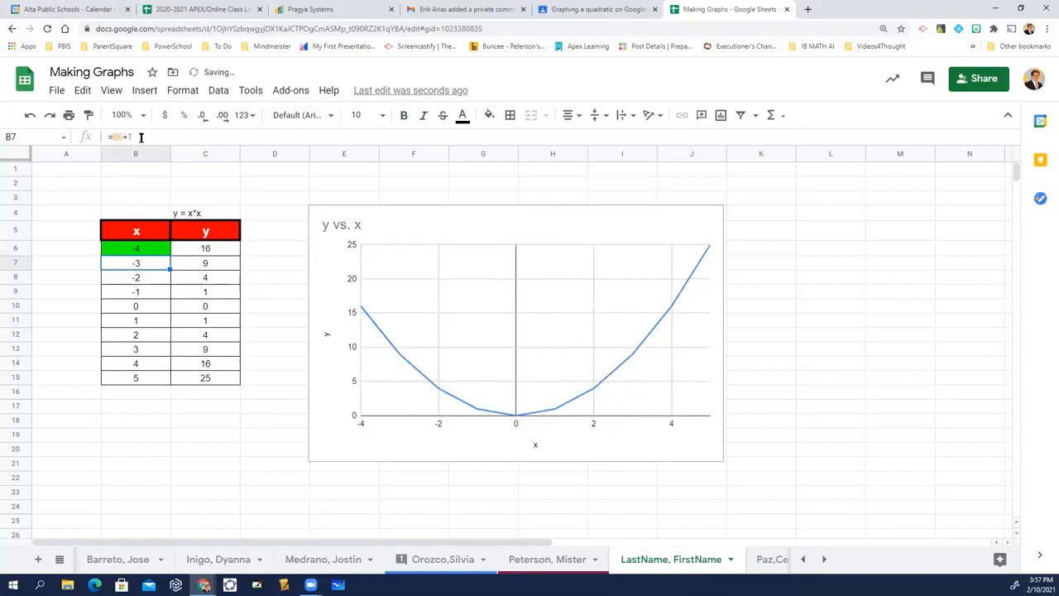
Extend the table by one row, filling the x and y formulas from B15:C15 down into row 16.
key(Down)
key(Down)
key(Down)
key(Down)
key(Down)
key(Down)
key(Down)
key(Down)
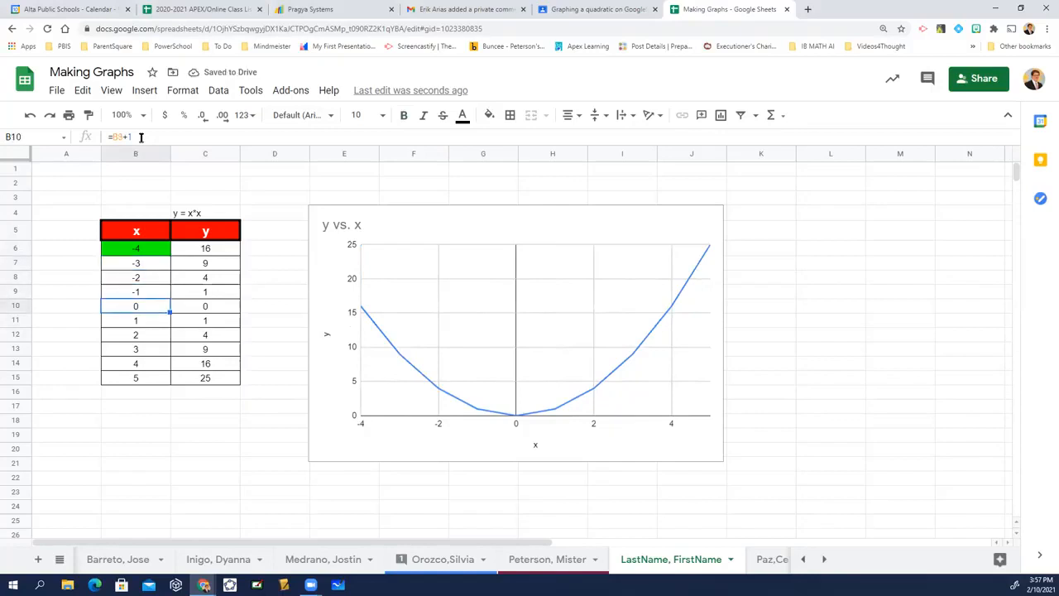
key(shift+Right)
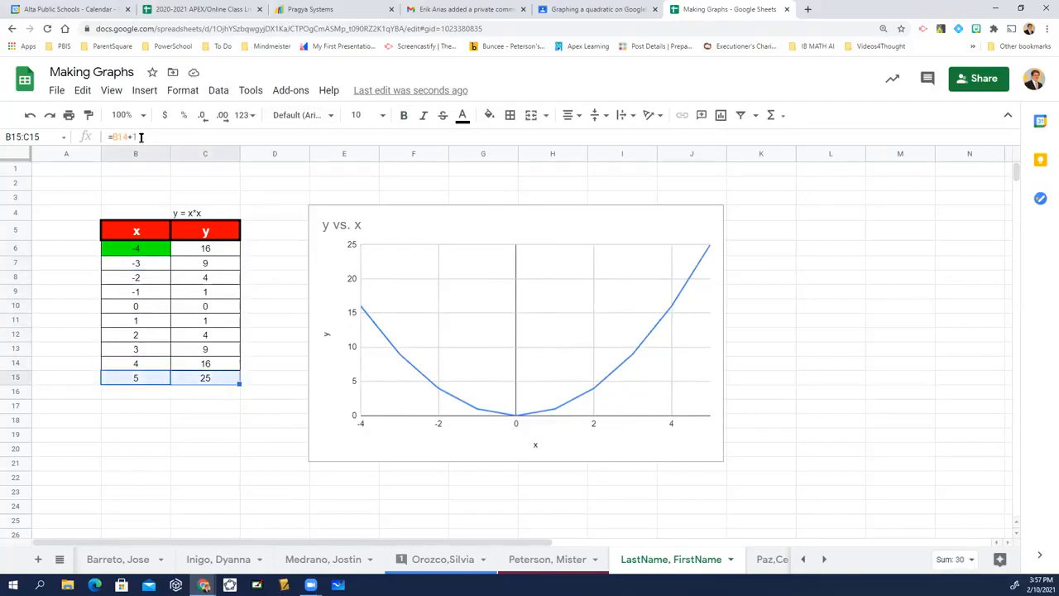
key(shift+Down)
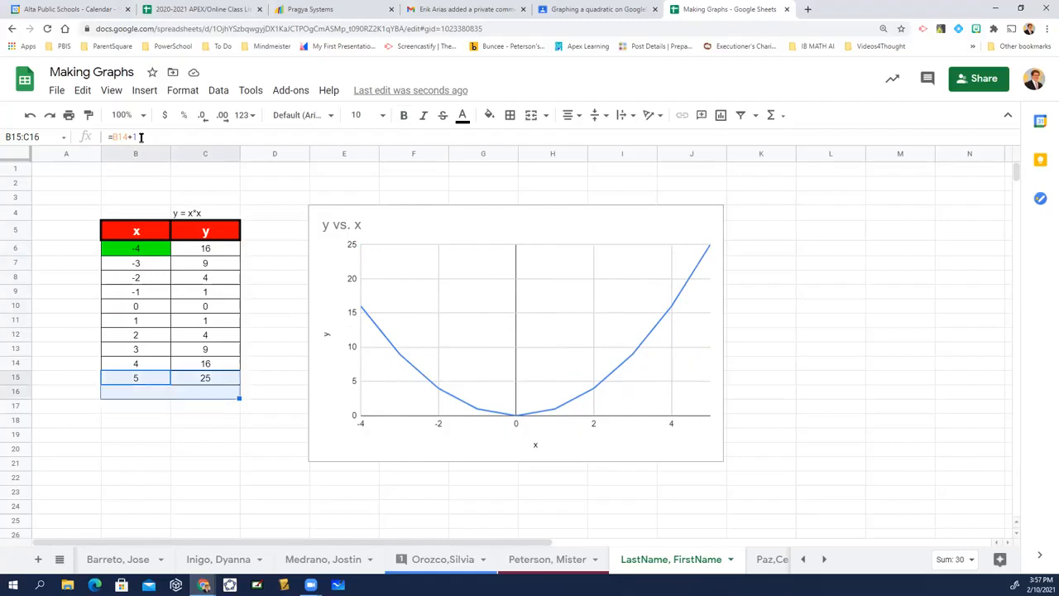
key(ctrl+d)
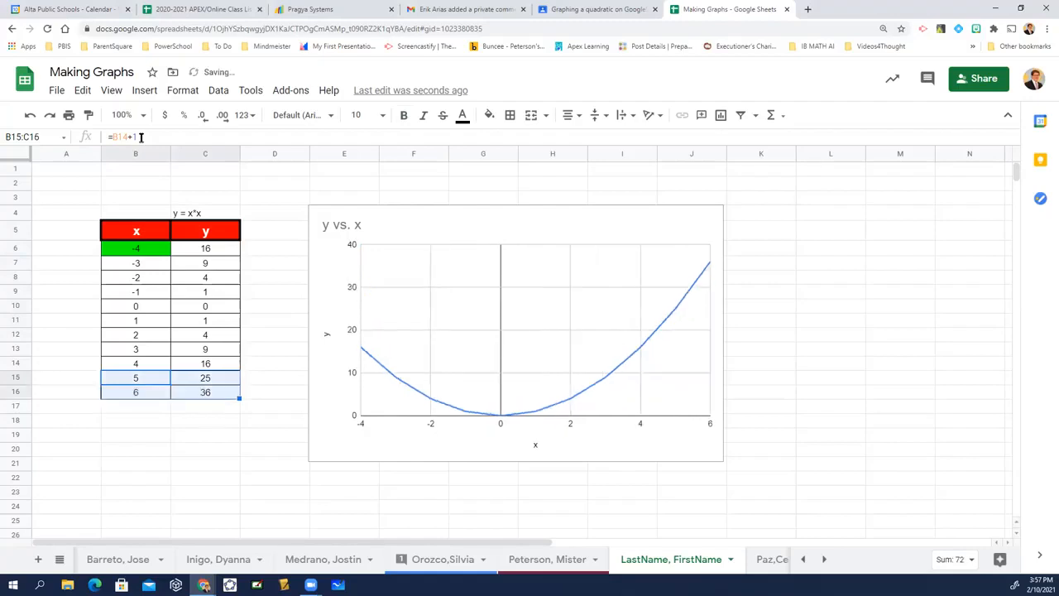
Set the starting x value in cell B6 to -5.
key(Up)
key(Up)
key(Up)
key(Up)
key(Up)
key(Up)
key(Up)
key(Up)
key(Up)
text(-5)
key(Return)
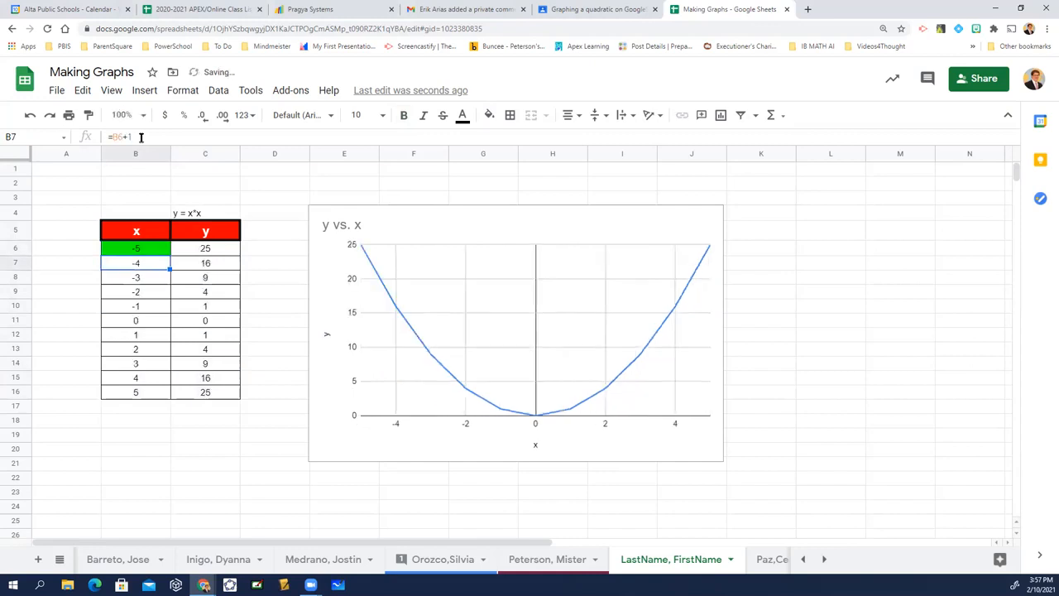
Try -100 as the starting x value in cell B6.
key(Right)
key(Down)
key(Down)
key(Down)
key(Down)
key(Down)
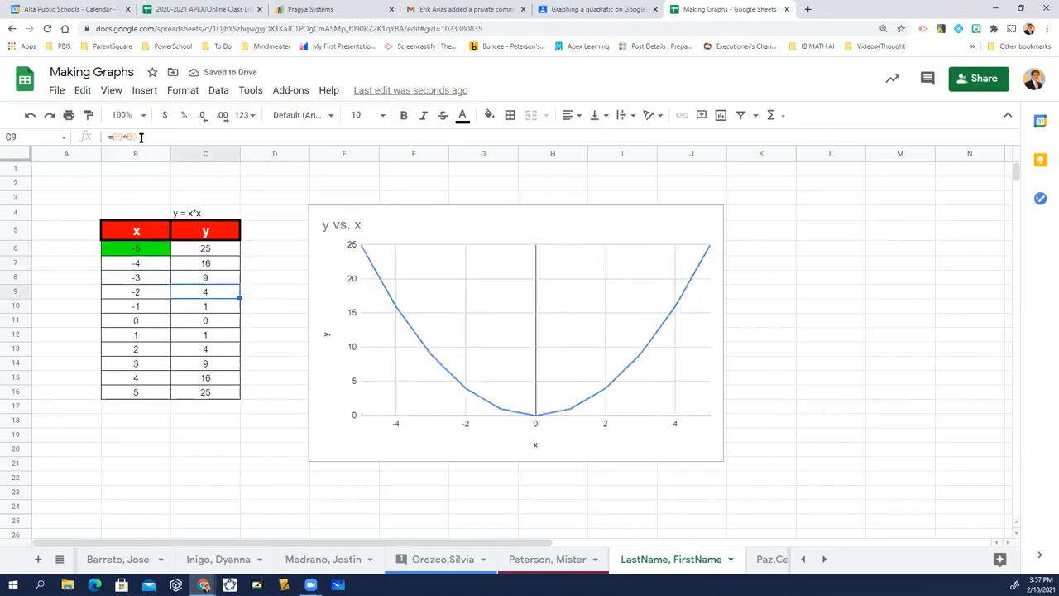
key(Left)
key(Up)
key(Up)
key(Up)
key(Up)
key(Up)
key(Up)
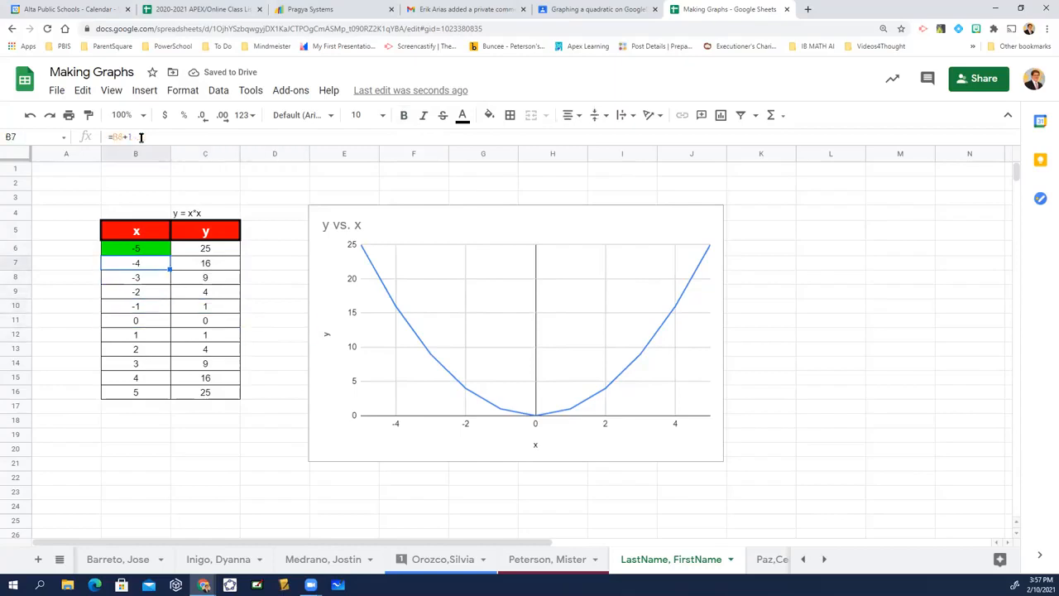
text(-100)
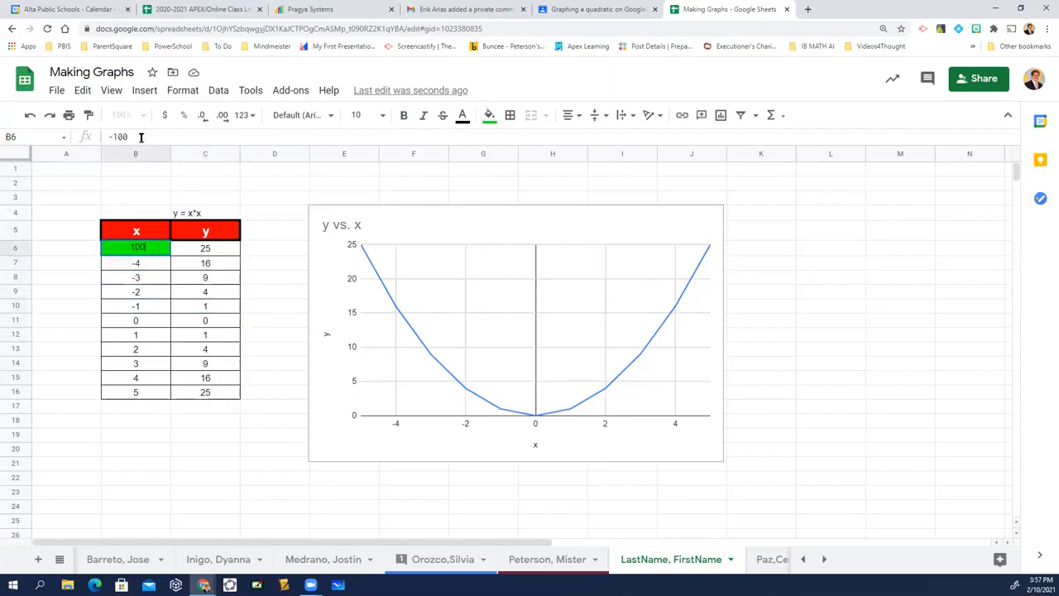
key(Return)
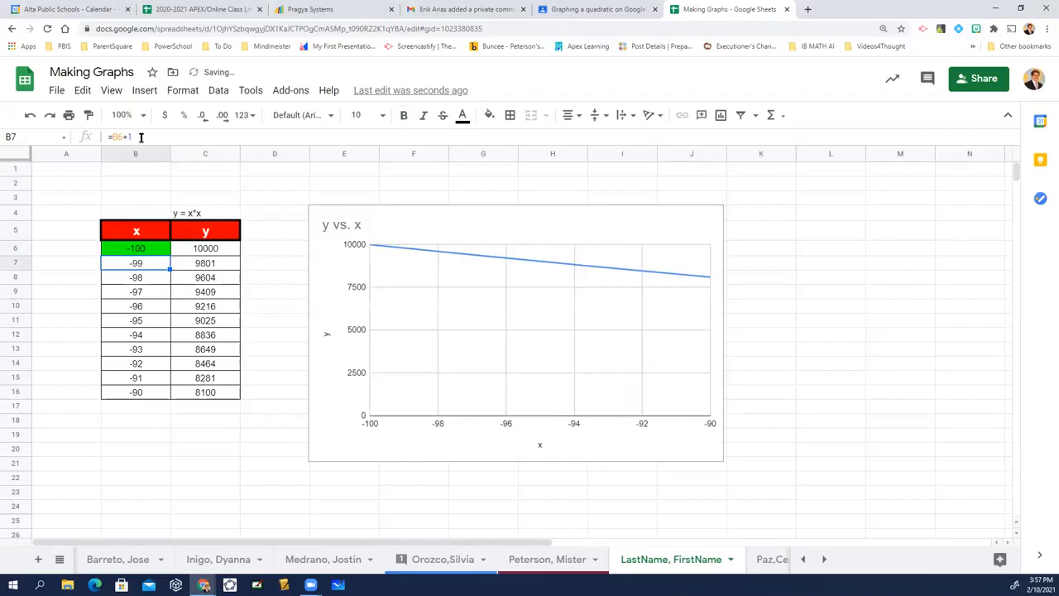
Change the x formula in cell B7 to =B6+10 and fill it down through B16.
key(Up)
key(Down)
click(140, 137)
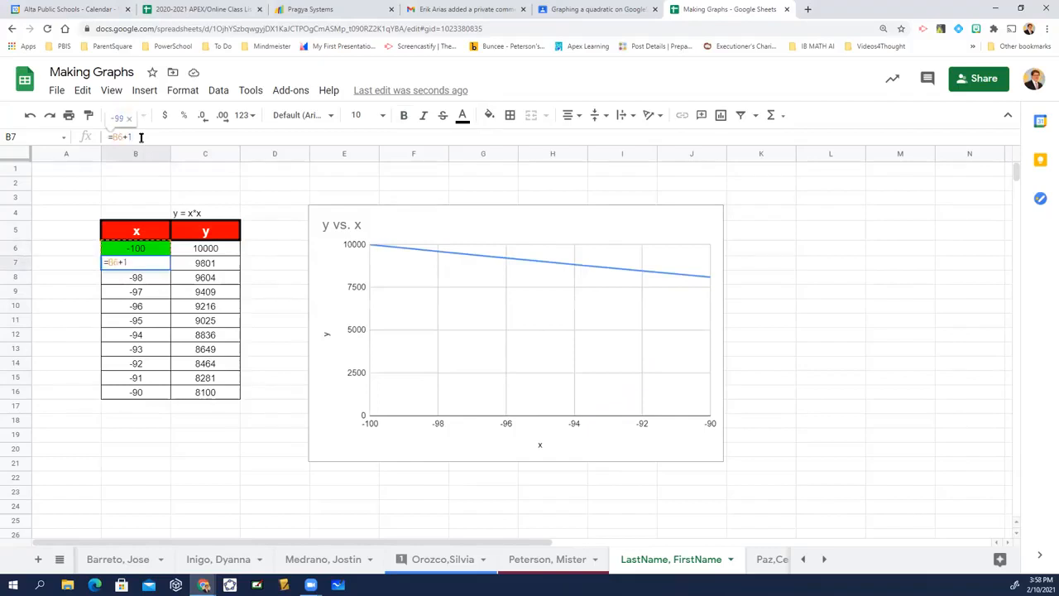
key(BackSpace)
text(10)
key(Return)
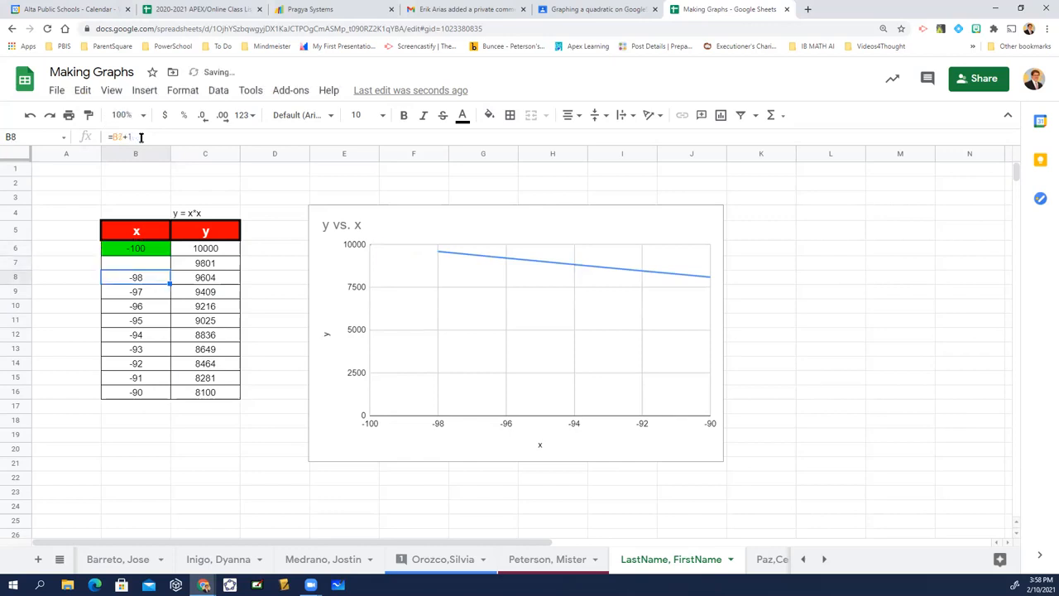
key(Up)
key(ctrl+shift+Down)
key(ctrl+d)
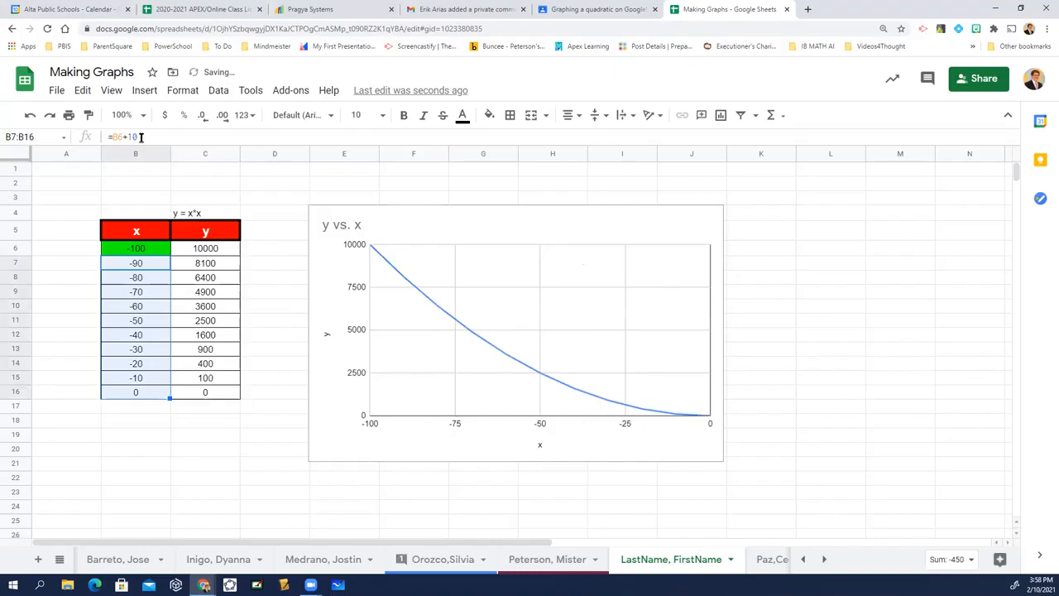
Set the starting x value in cell B6 to -50.
key(Up)
text(-50)
key(Return)
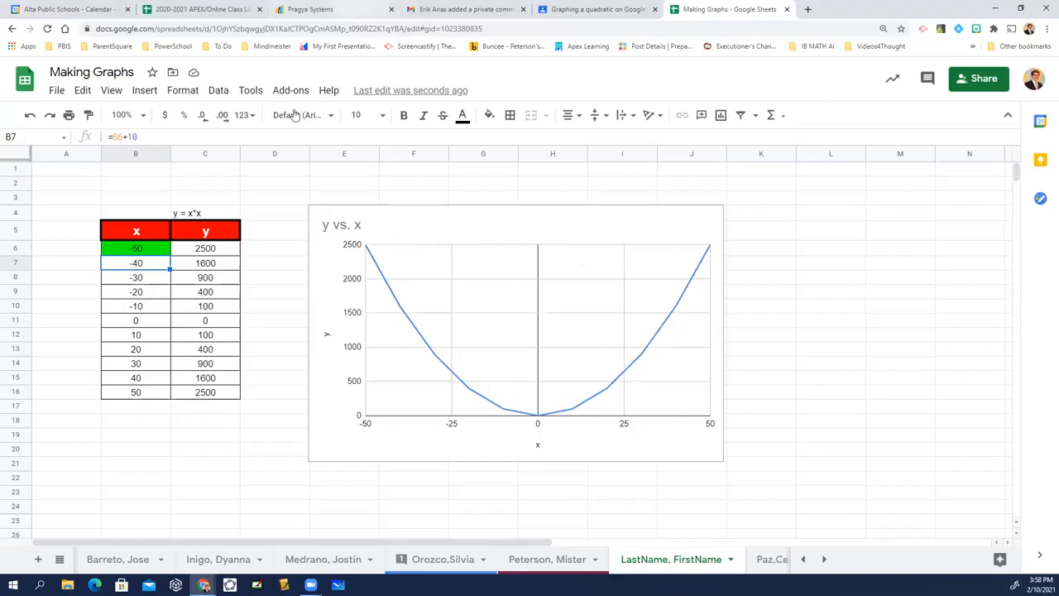
Examine the x and y cells around the row where x is 0 for the pattern of squared values.
click(154, 235)
click(184, 234)
click(117, 327)
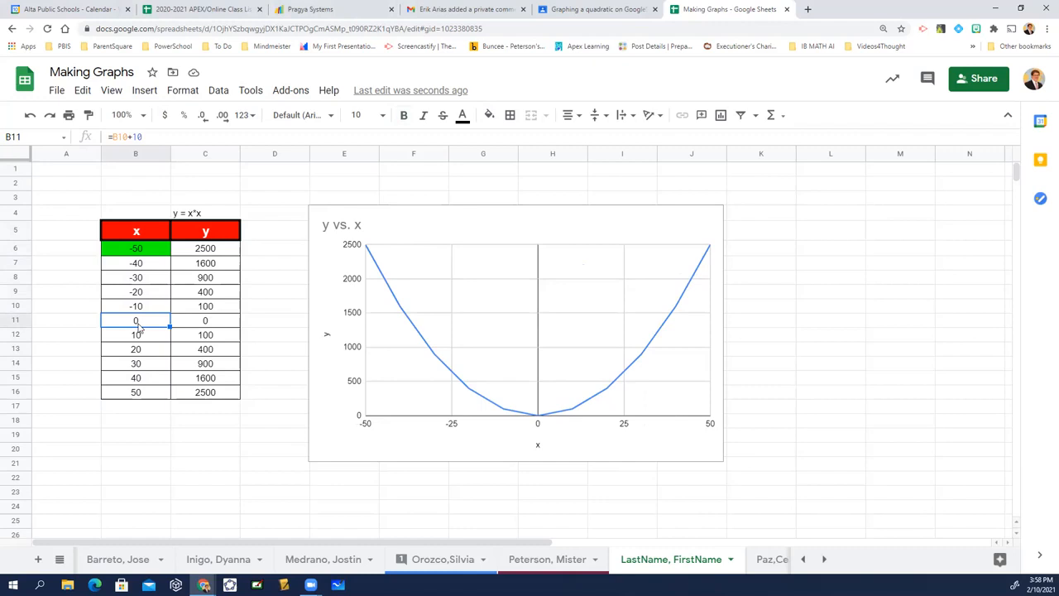
click(190, 331)
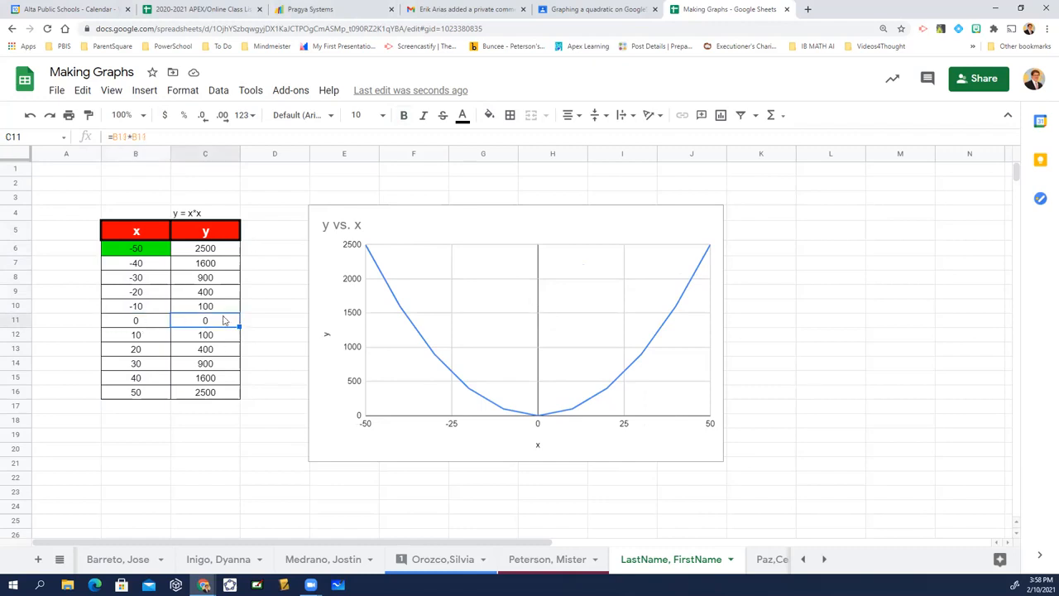
click(146, 281)
key(Down)
key(Down)
key(Down)
key(Down)
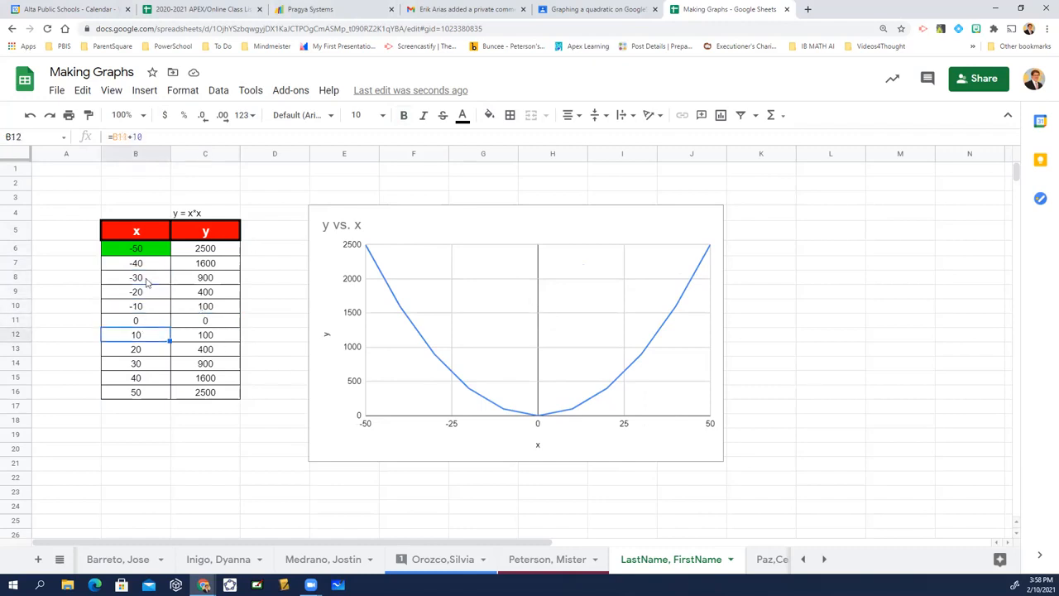
key(Right)
key(Up)
Set the starting x value in cell B6 to -15.
key(Left)
key(Up)
key(Up)
key(Up)
key(Up)
key(Up)
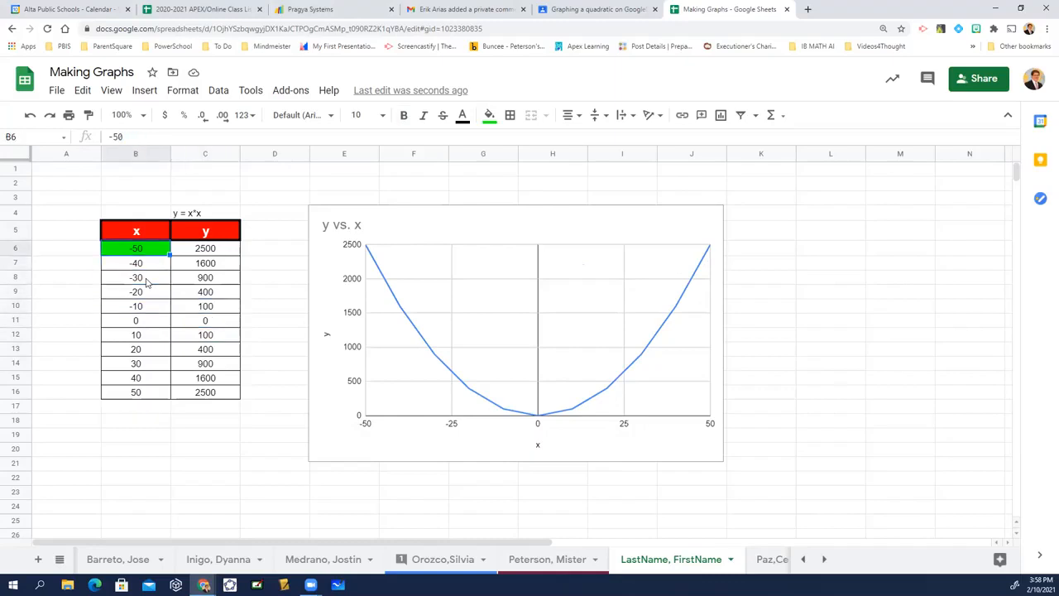
text(-15)
key(Return)
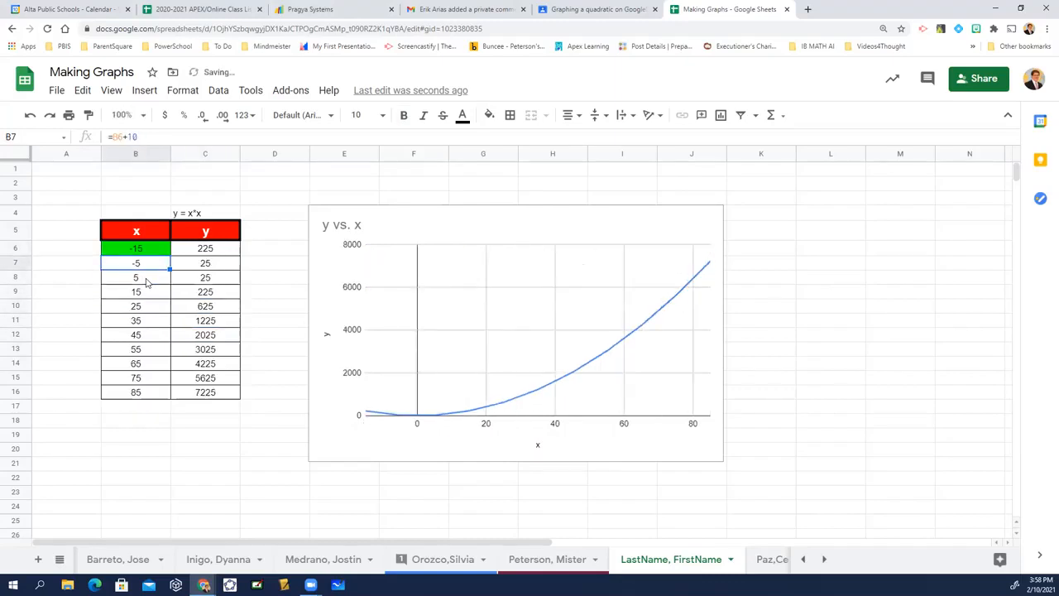